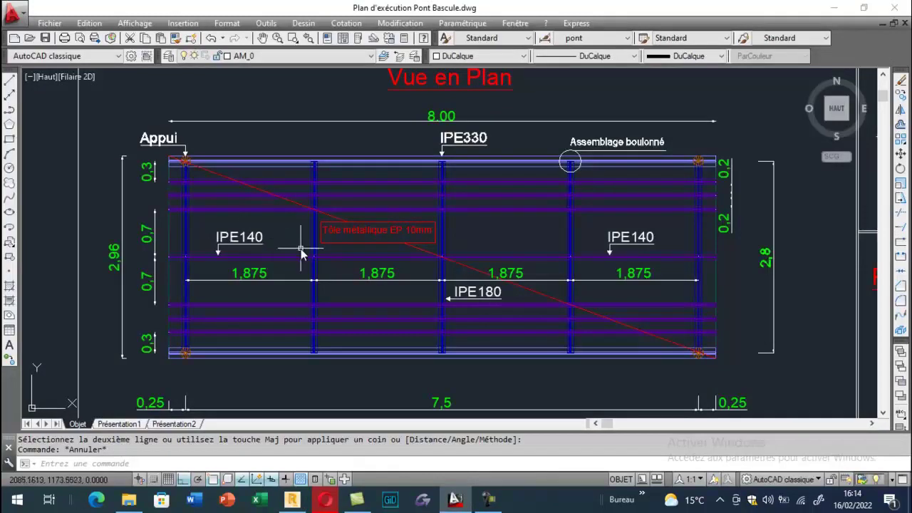
Examine the beam layout and dimensions of the weighbridge in the plan view and the longitudinal section
mouse_move(301, 252)
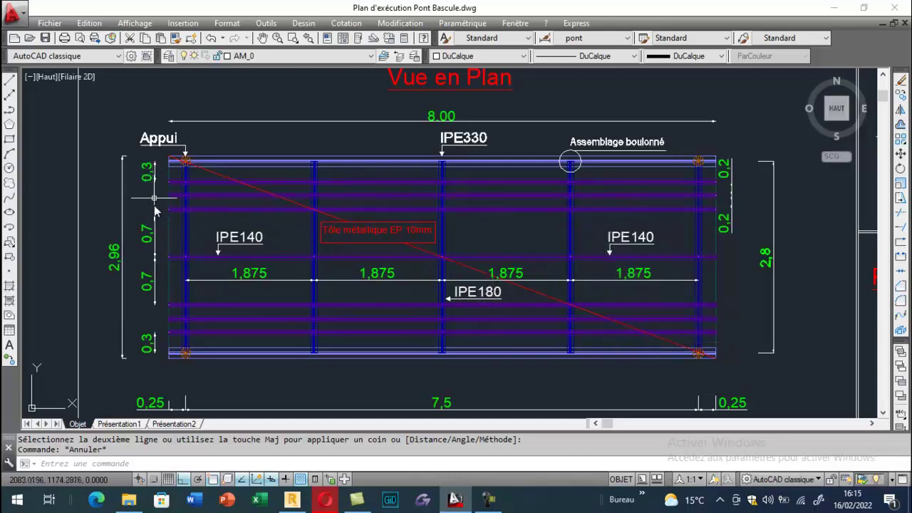
scroll(256, 228, down, 1)
scroll(292, 196, down, 2)
scroll(283, 287, up, 5)
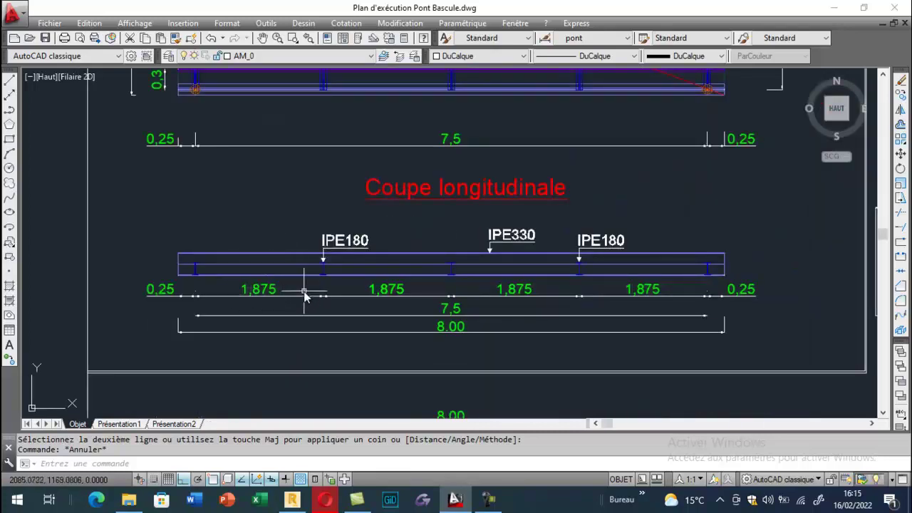
scroll(385, 234, down, 2)
scroll(368, 284, down, 2)
scroll(302, 122, up, 4)
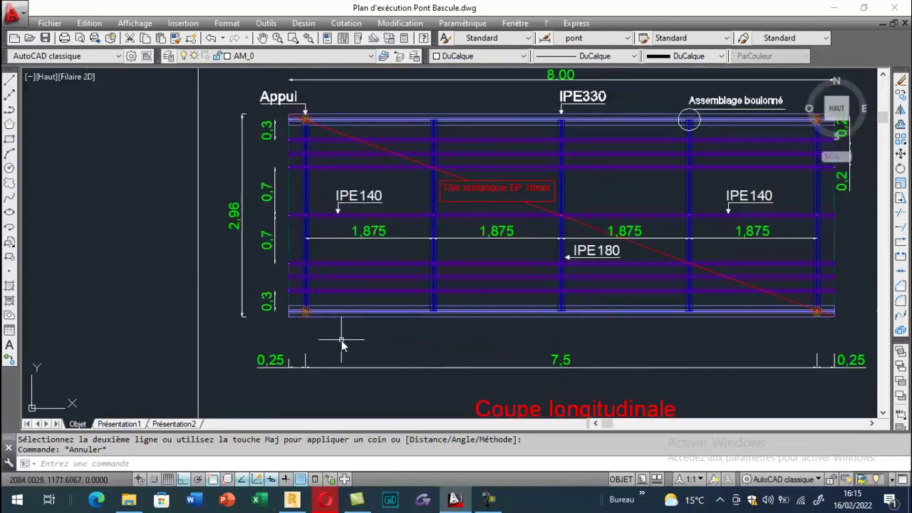
scroll(335, 308, down, 2)
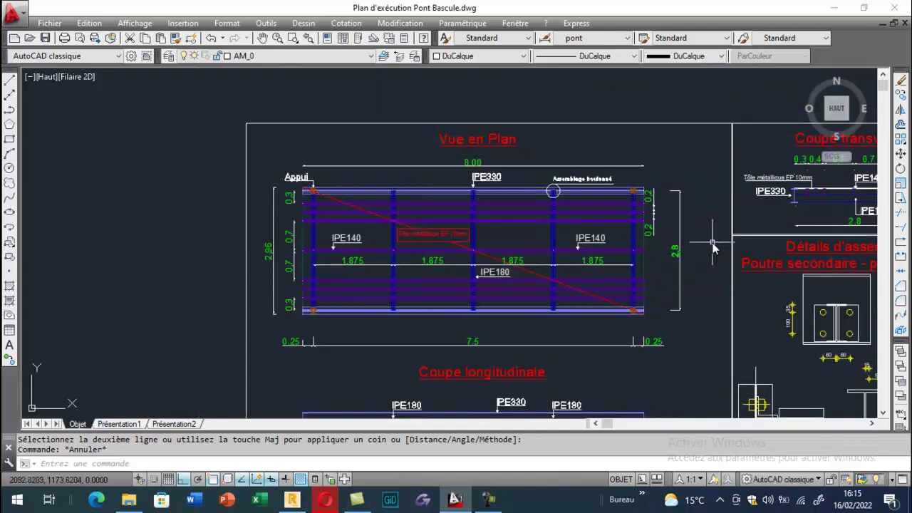
Switch to Robot Structural Analysis and define X construction lines starting at 0 with one repeat at 2.8 m spacing
click(322, 501)
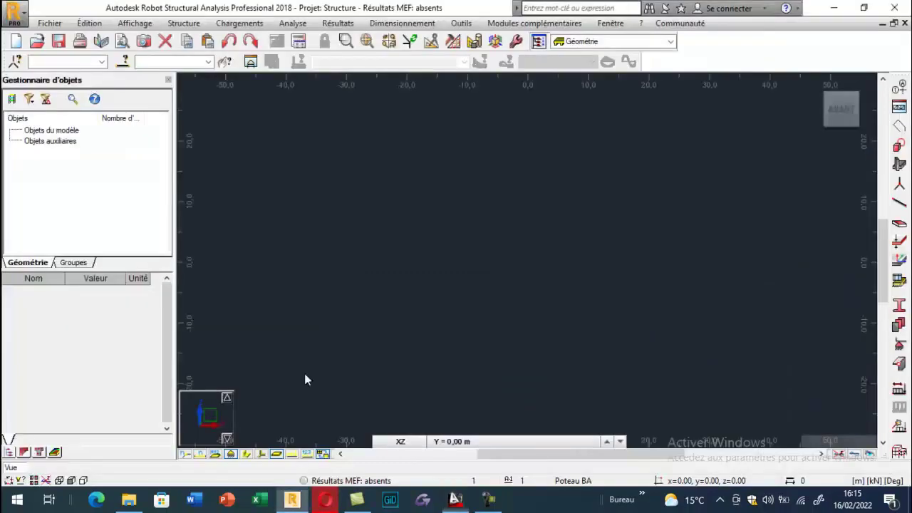
click(901, 85)
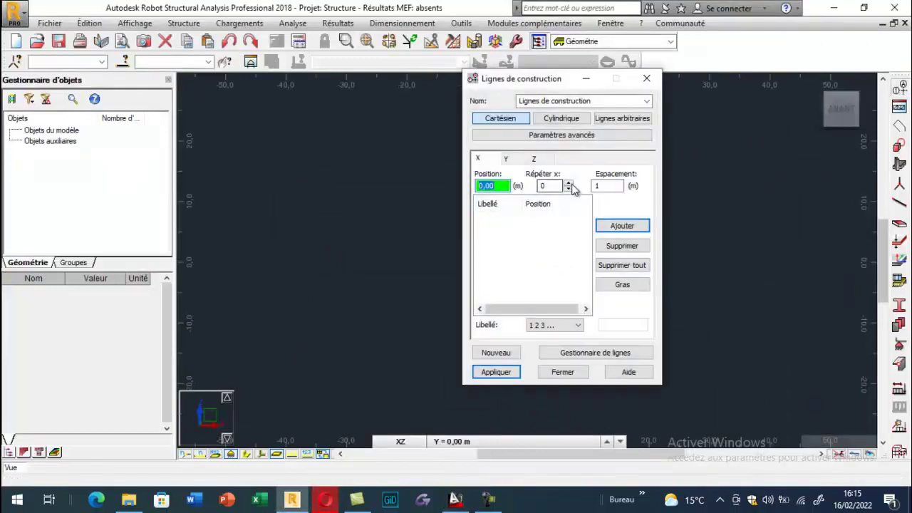
click(569, 182)
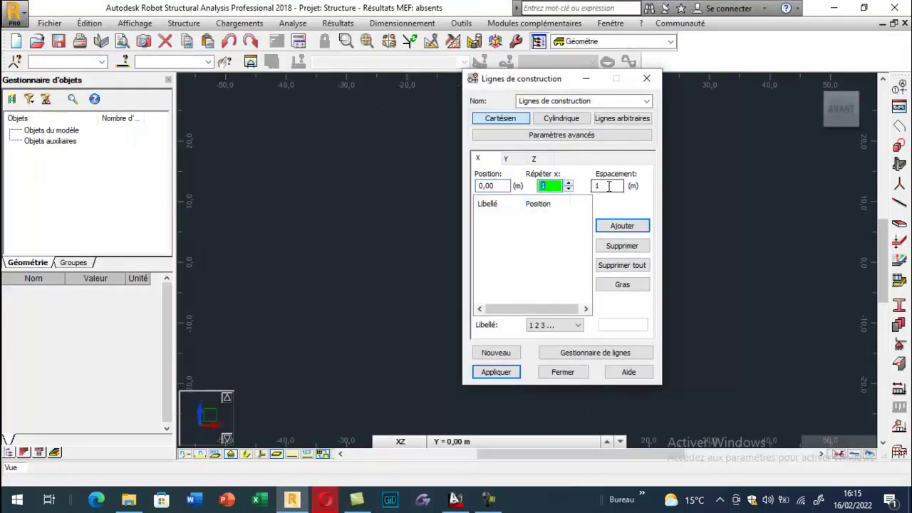
key(Tab)
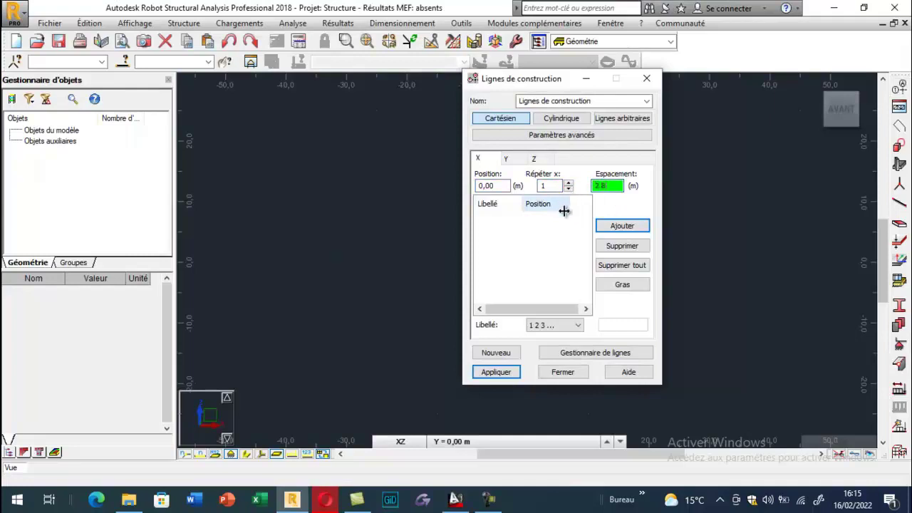
text(2.8)
click(619, 226)
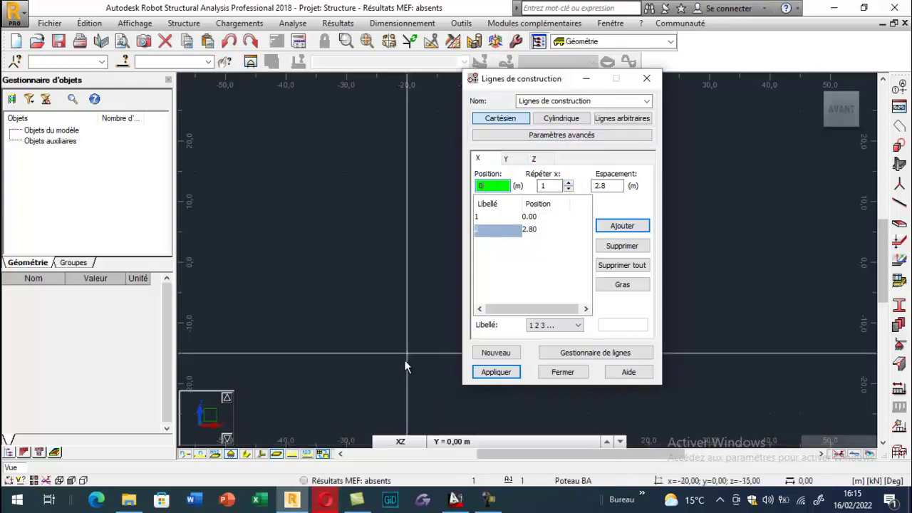
Check the first IPE140 joist offset in the AutoCAD plan and add an X construction line in Robot 0.3 m from the origin
click(456, 499)
scroll(338, 214, up, 2)
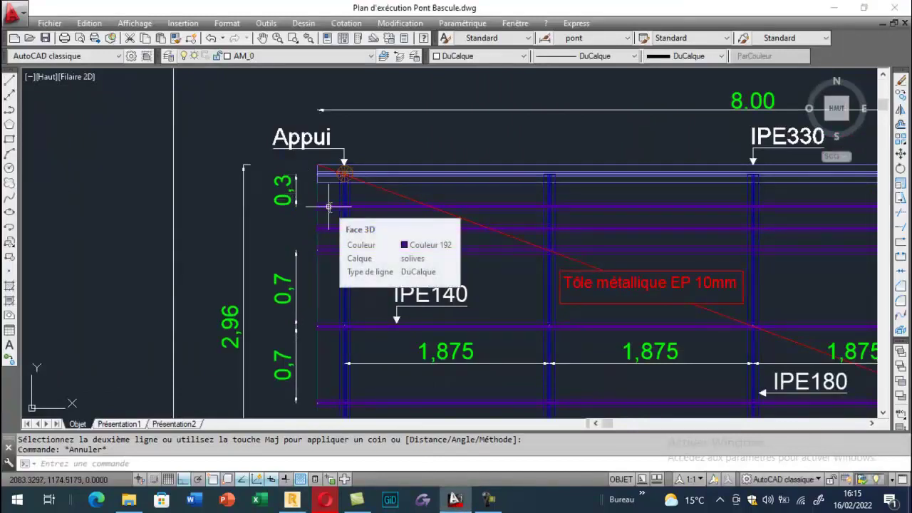
scroll(328, 207, down, 2)
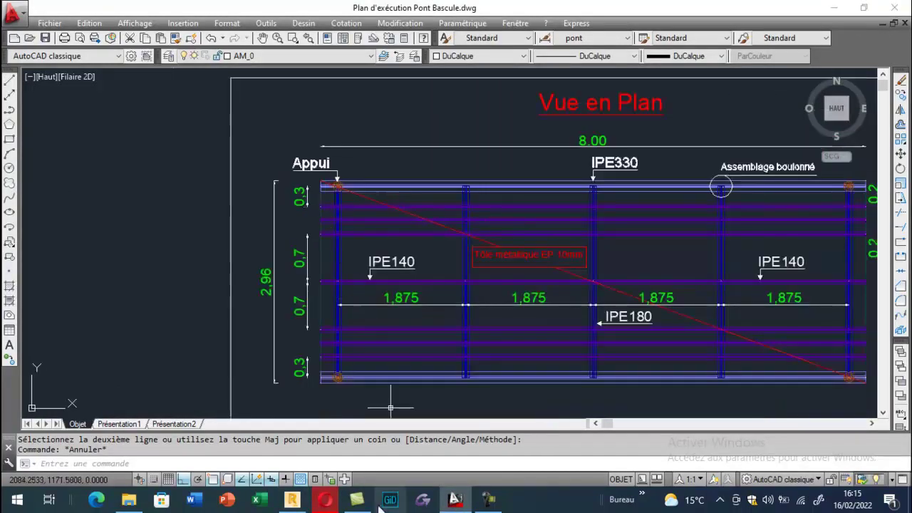
click(297, 501)
key(Tab)
key(Tab)
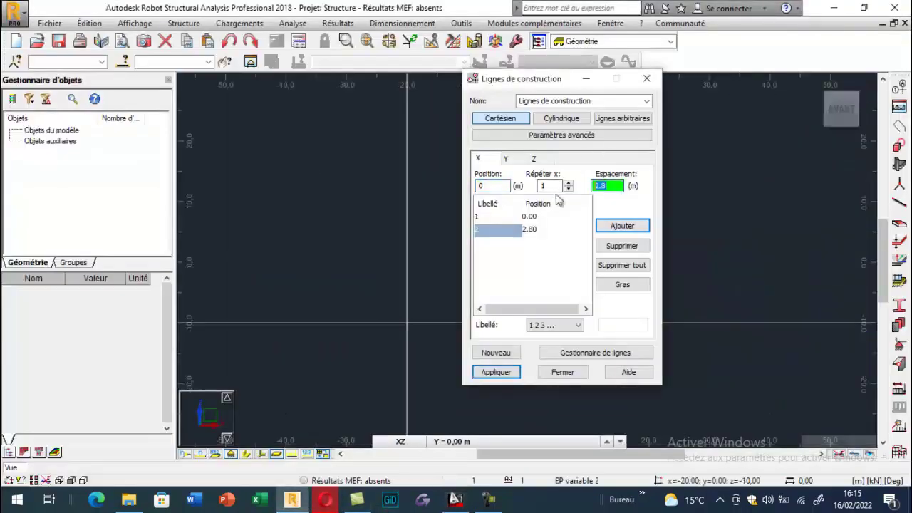
text(0.3)
key(Return)
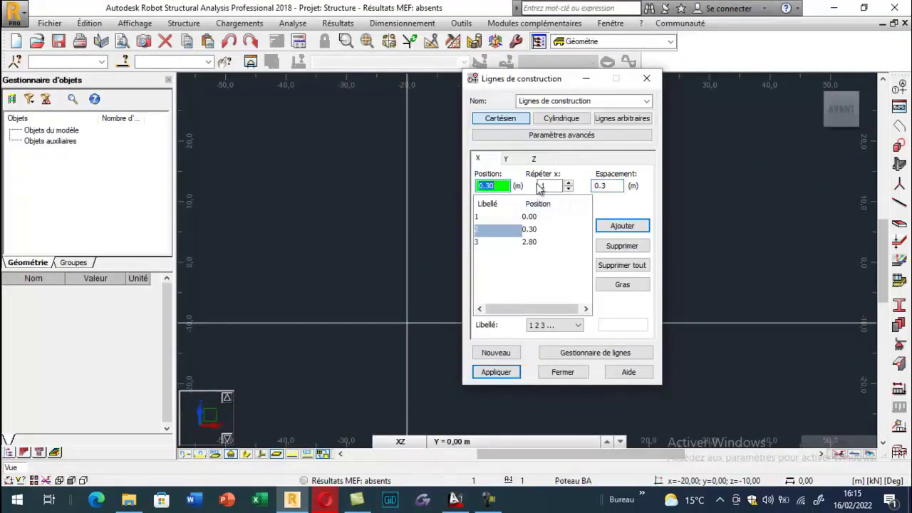
Add two more X construction lines at 0.2 m spacing from the 0.30 m position
click(570, 182)
click(594, 186)
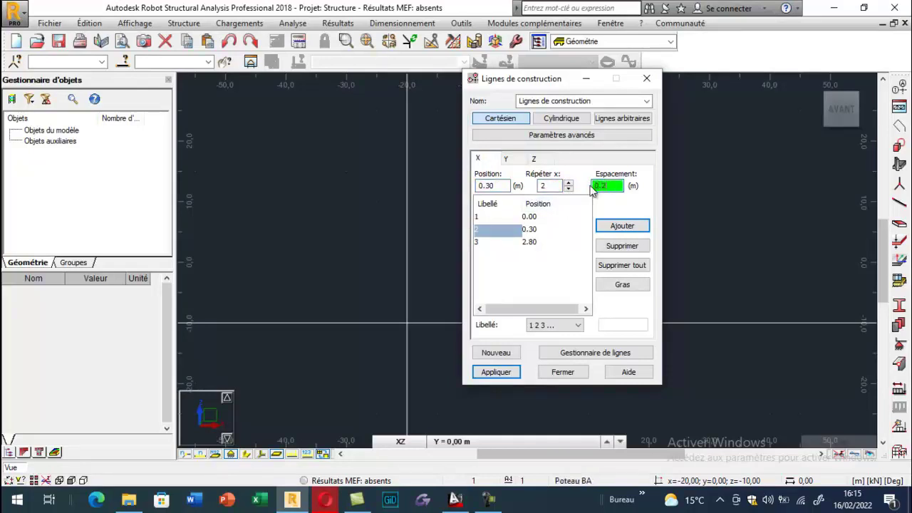
click(615, 226)
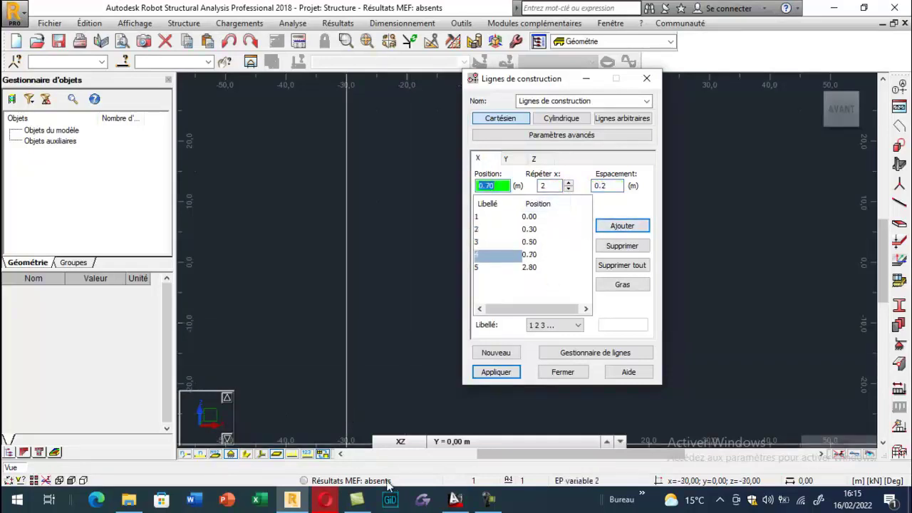
Check the joist spacing in the AutoCAD plan, add two X lines in Robot at 0.7 m spacing from 0.70 m, and delete the 2.10 m line
click(455, 499)
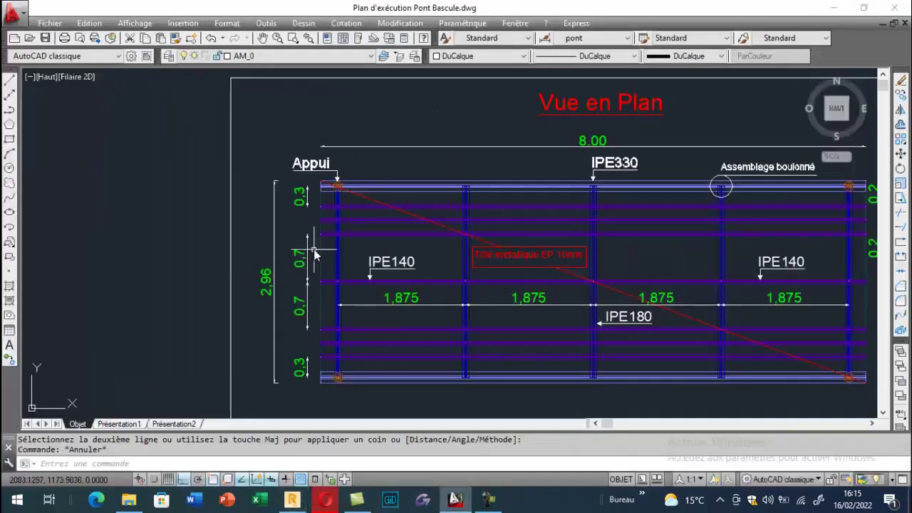
scroll(324, 214, up, 3)
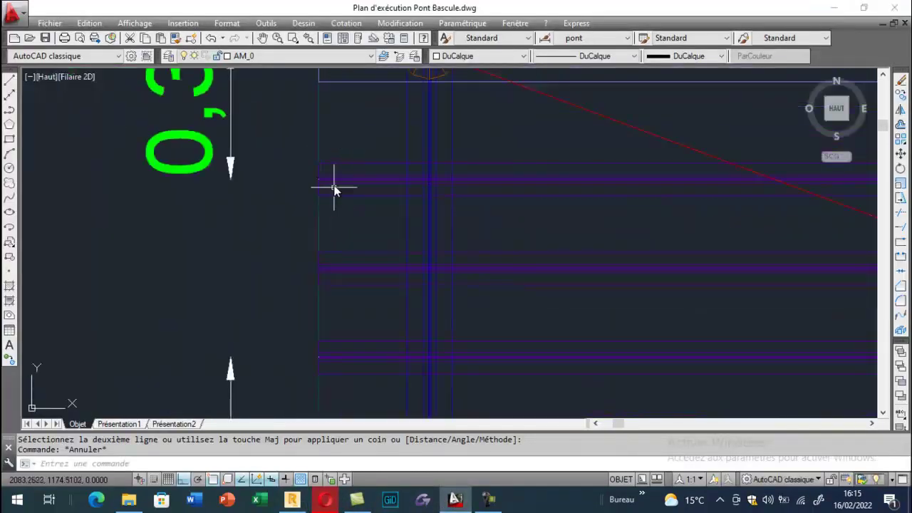
scroll(327, 303, down, 3)
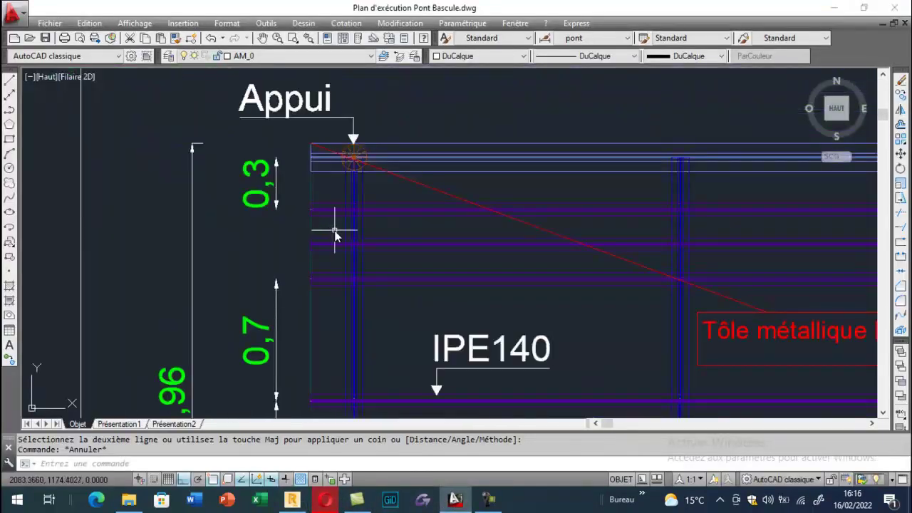
scroll(335, 235, down, 2)
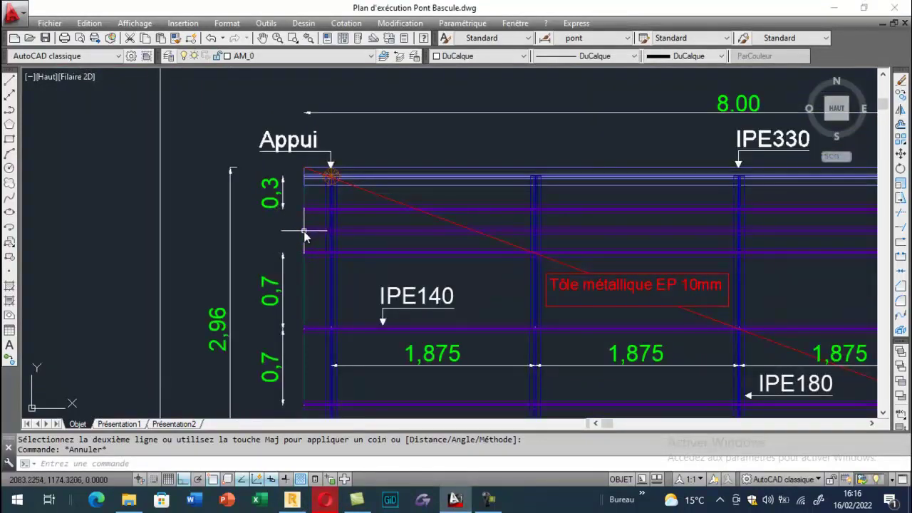
scroll(304, 235, down, 2)
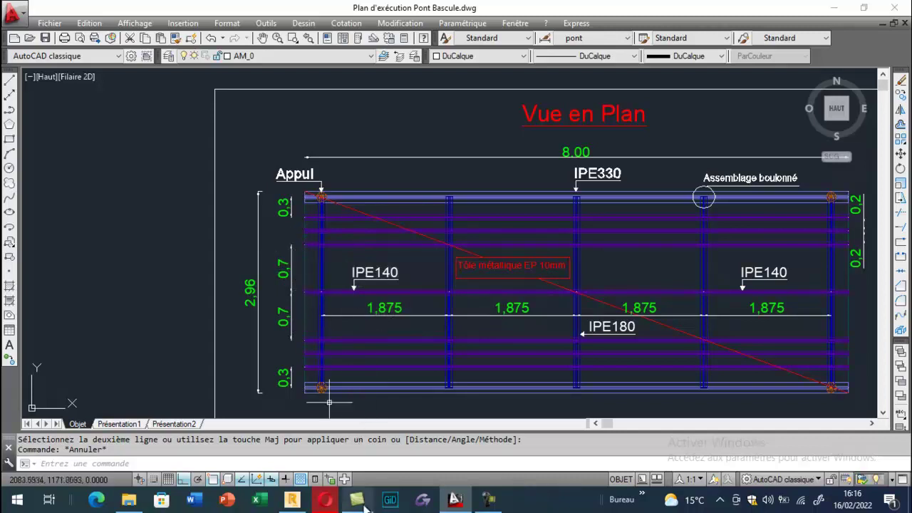
click(292, 499)
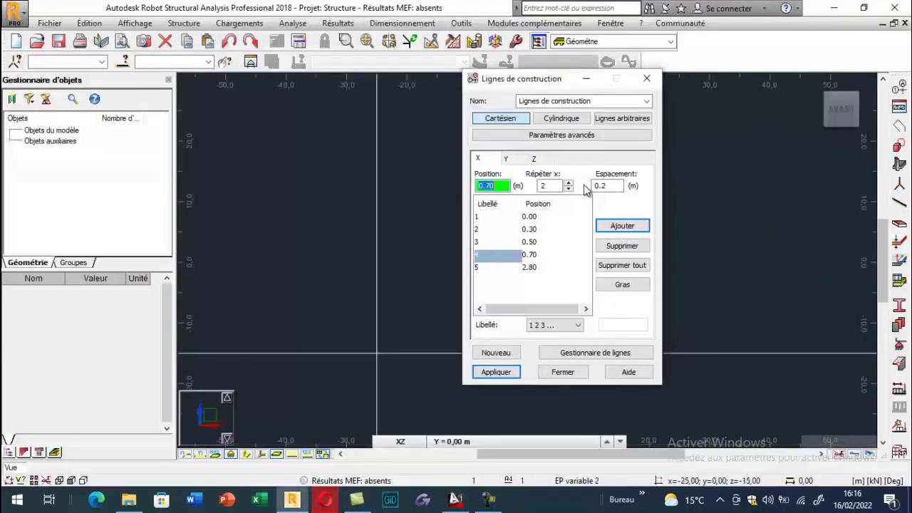
double_click(605, 186)
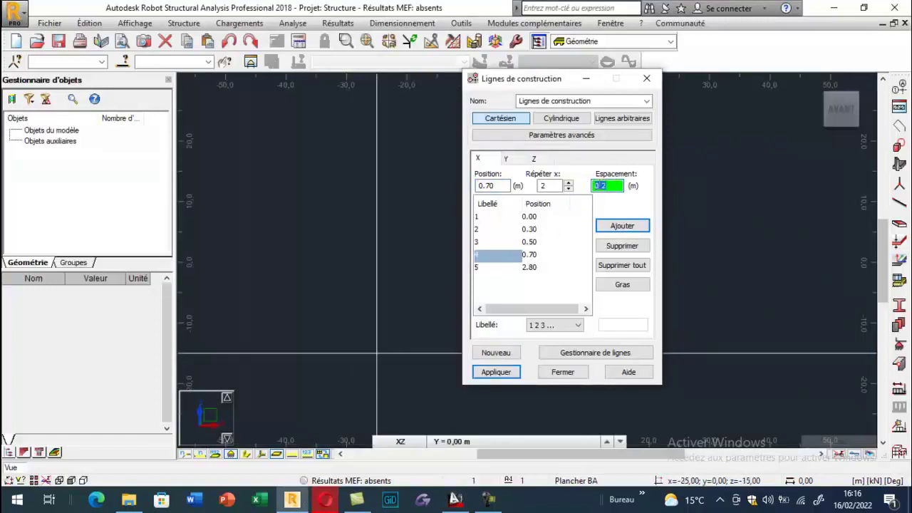
key(Return)
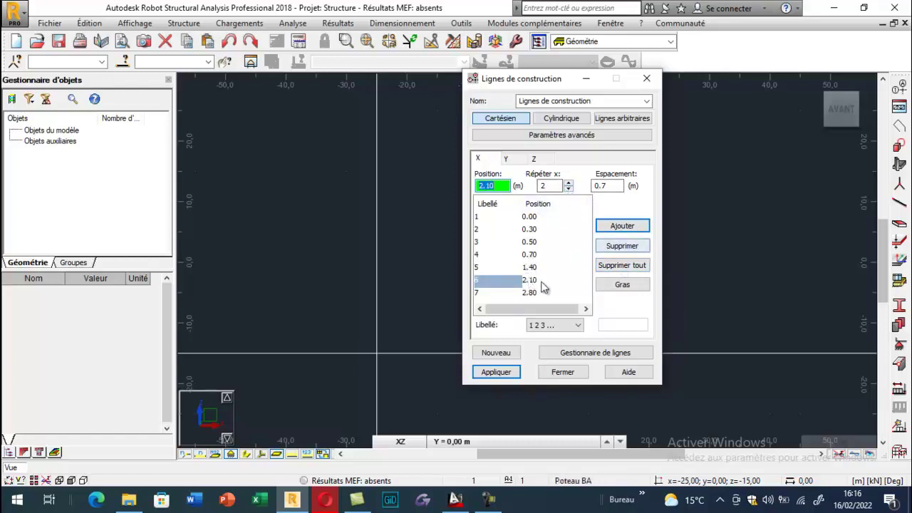
click(617, 252)
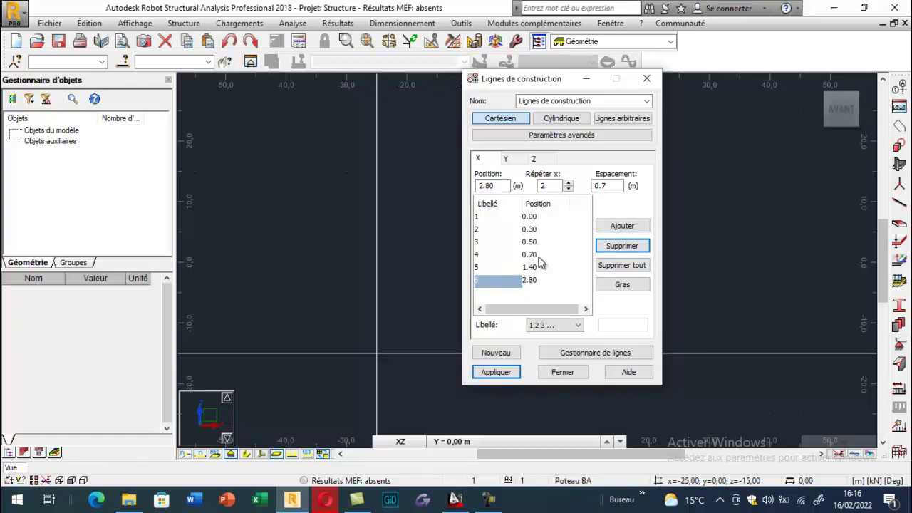
Check the end overhang in the AutoCAD longitudinal section and define Y construction lines in Robot at 0 and 0.25 m
click(507, 159)
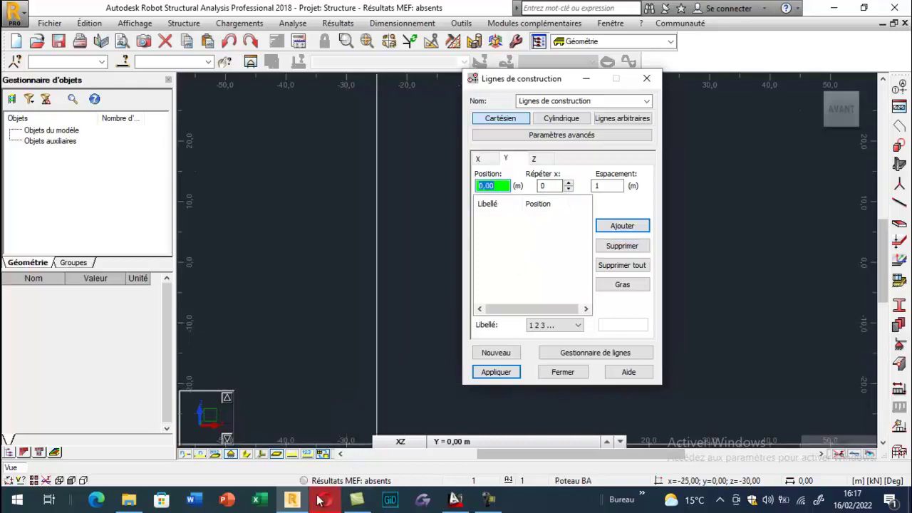
click(456, 500)
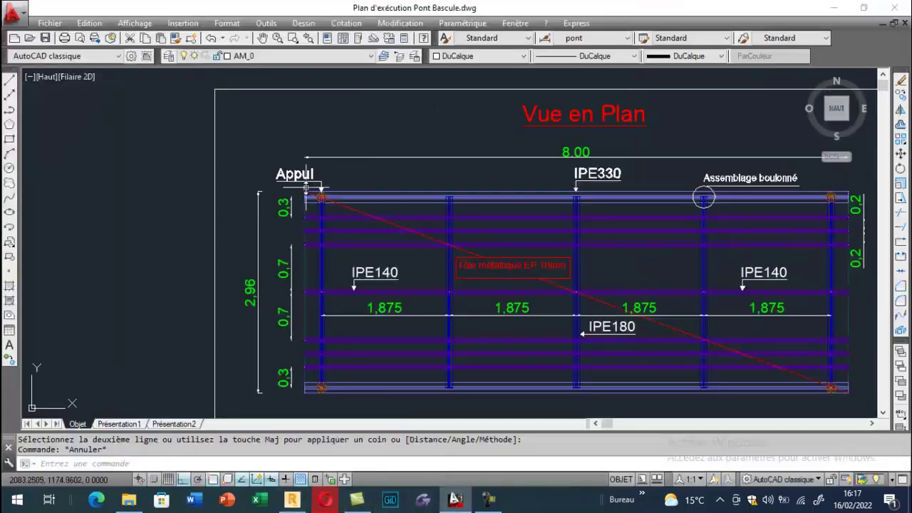
scroll(386, 192, down, 3)
scroll(452, 186, up, 3)
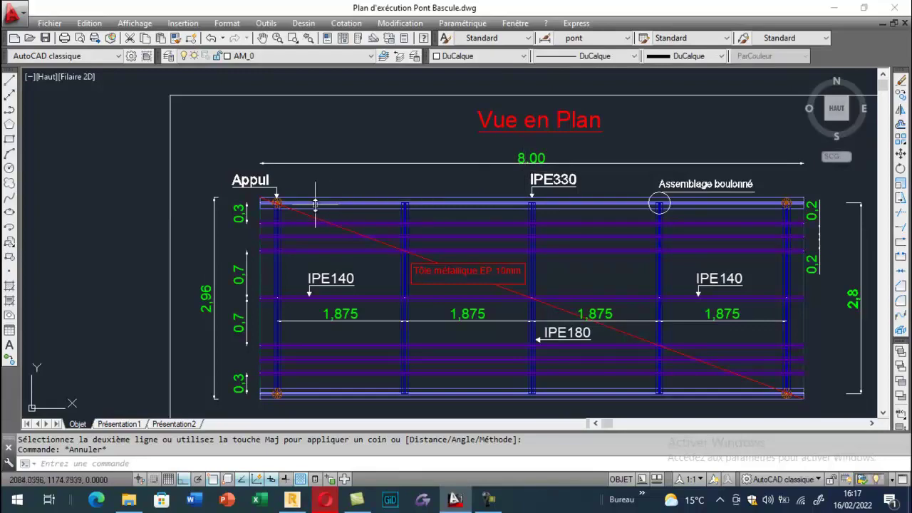
scroll(313, 199, down, 2)
scroll(323, 199, down, 2)
scroll(324, 276, up, 5)
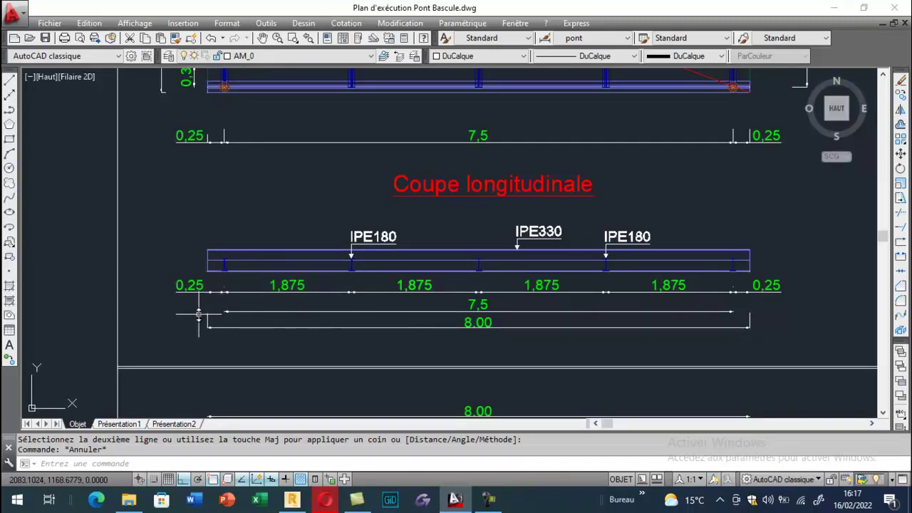
click(298, 502)
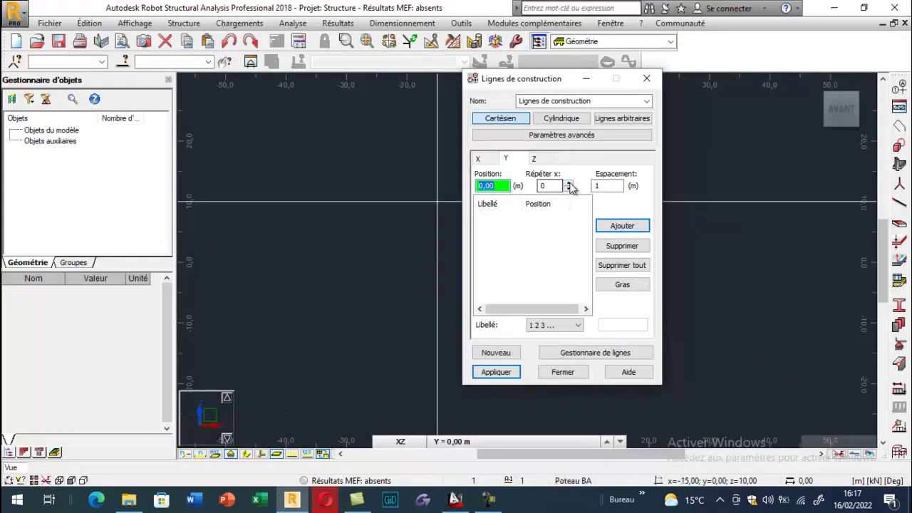
click(608, 185)
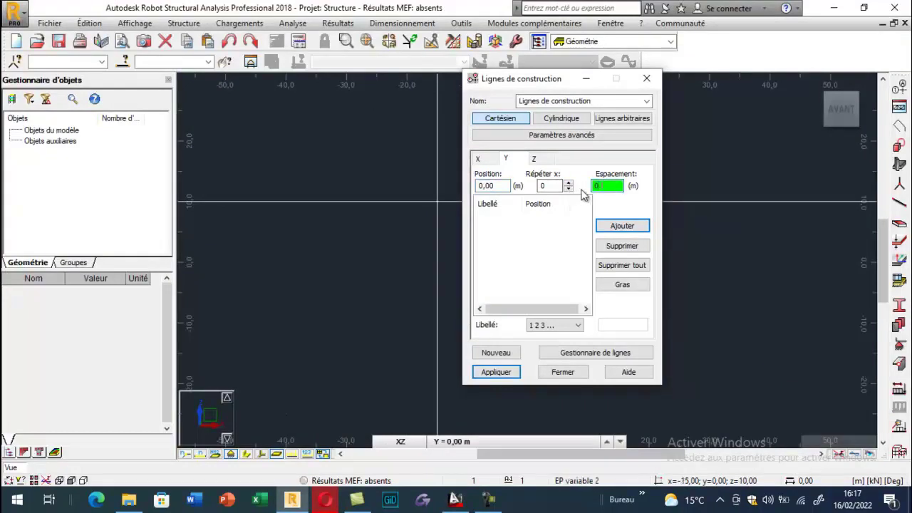
click(568, 183)
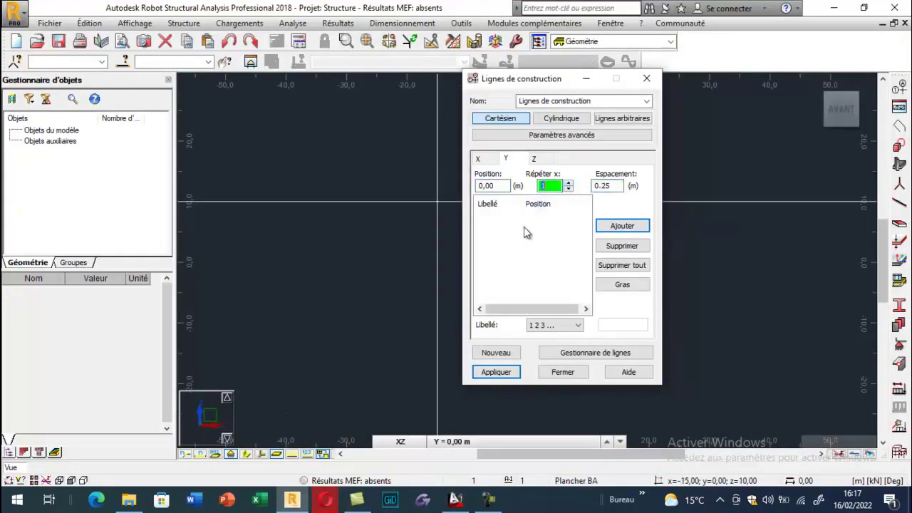
click(617, 228)
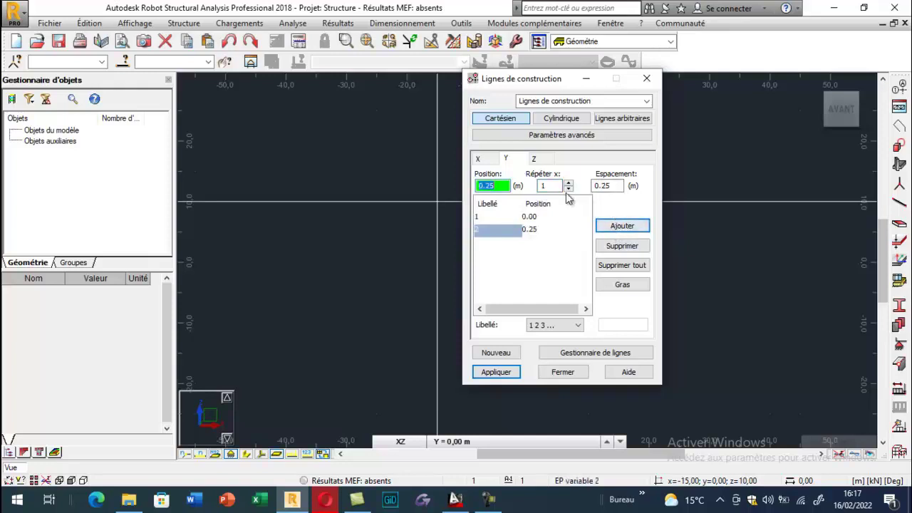
Add Y construction lines 7.5 m beyond the 0.25 m line and a further 0.25 m beyond that, at 7.75 and 8.00 m
drag(614, 184, 590, 185)
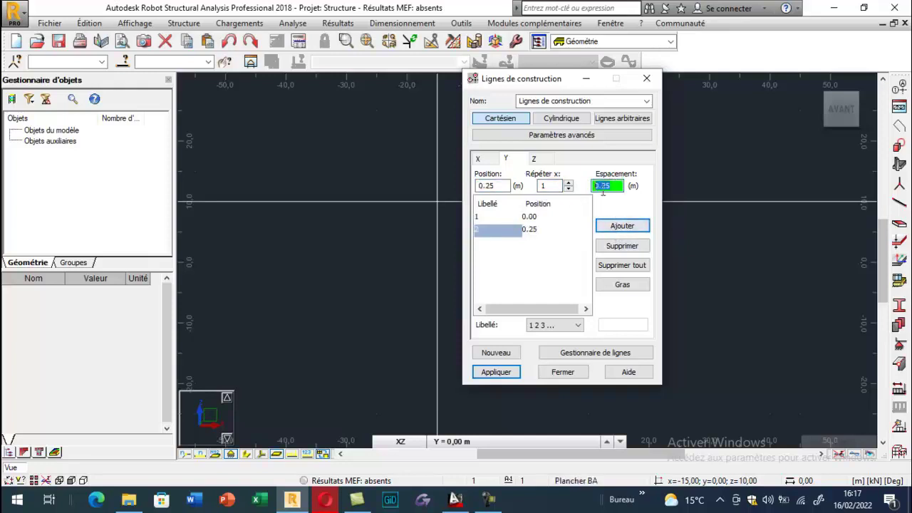
click(620, 225)
double_click(598, 185)
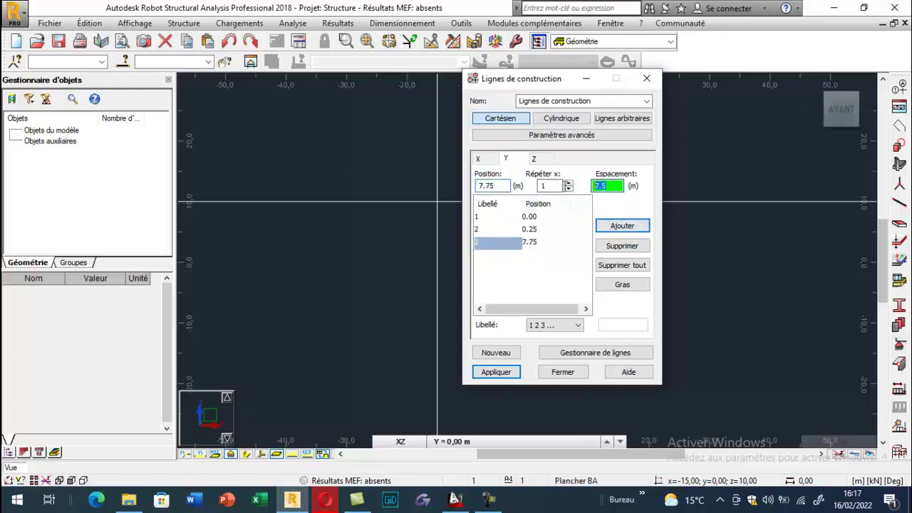
click(610, 228)
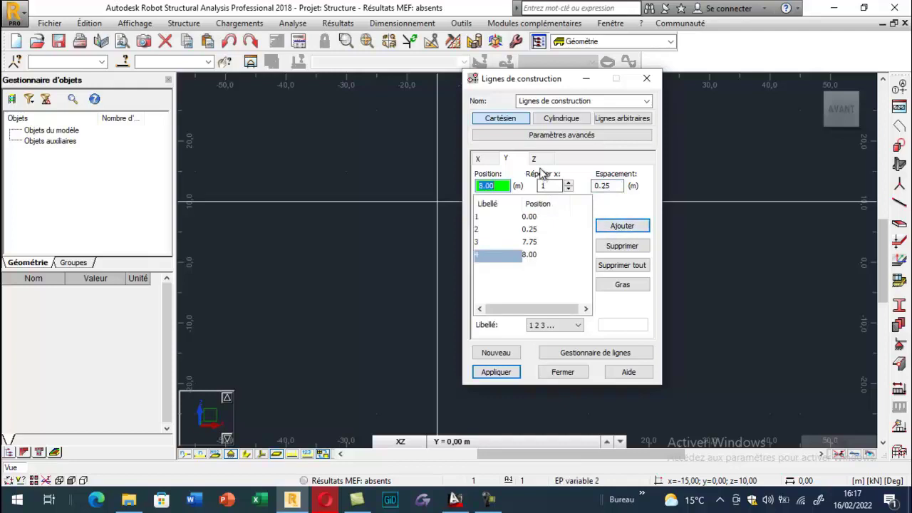
Add a Z construction line at 0.00 m, apply the construction lines, and show the grid in a 3D view
click(536, 161)
click(621, 226)
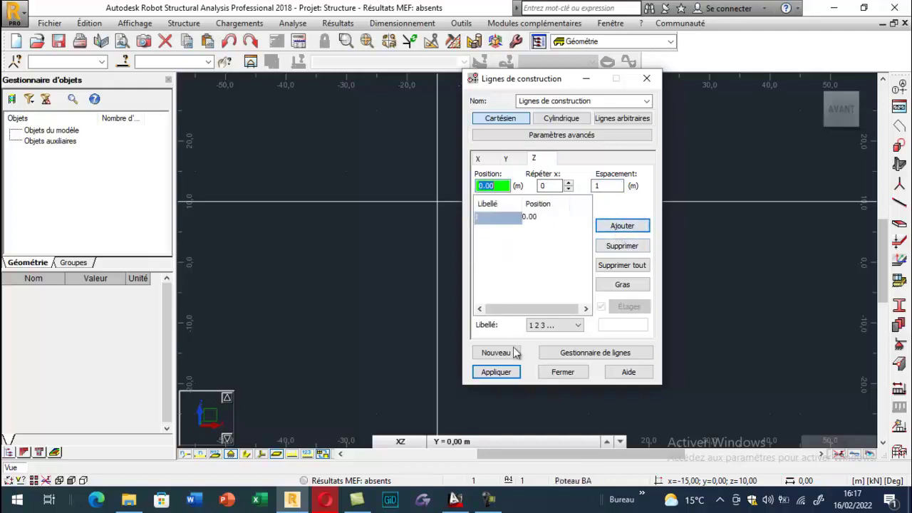
click(515, 371)
click(563, 372)
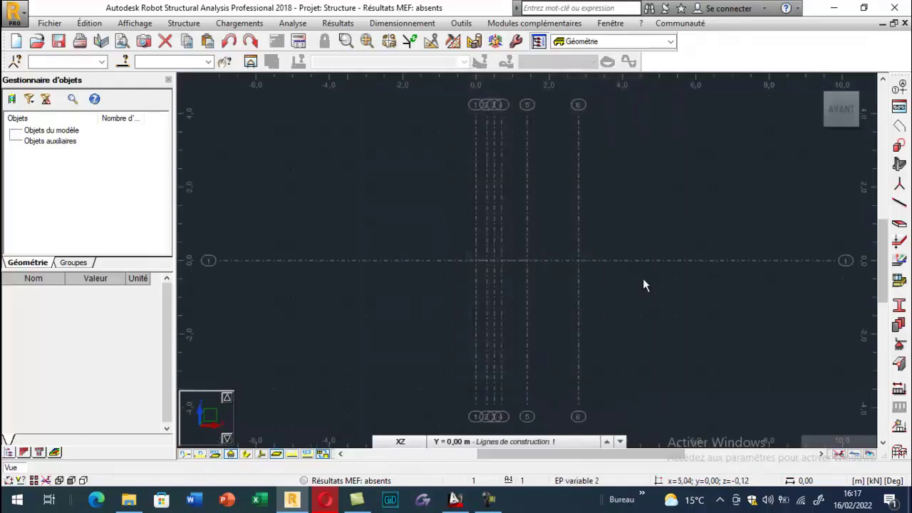
click(828, 92)
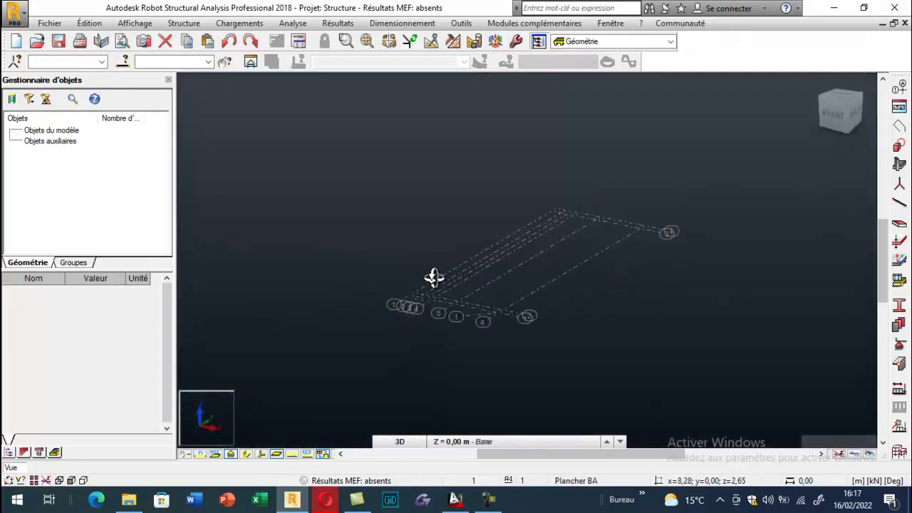
scroll(533, 285, up, 3)
scroll(337, 243, down, 1)
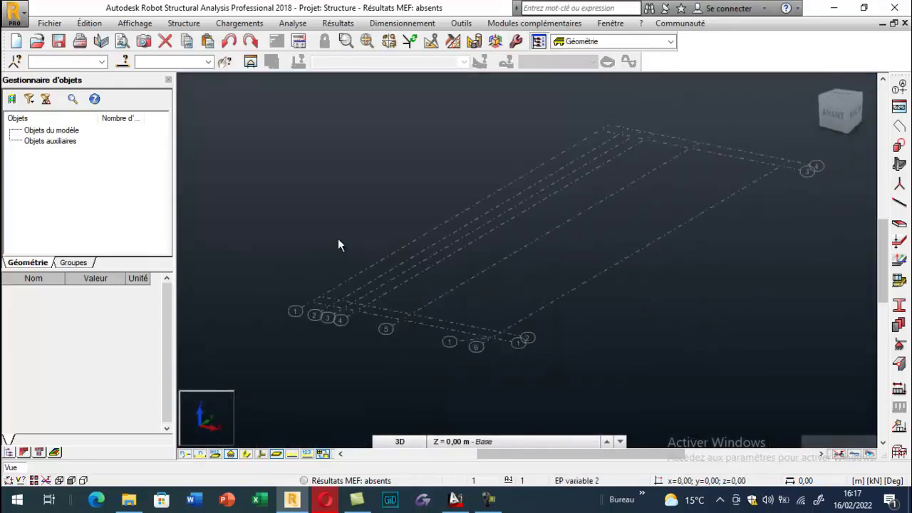
Start defining bars and add the IPE 330 steel section from the IPE family to the available sections
click(899, 202)
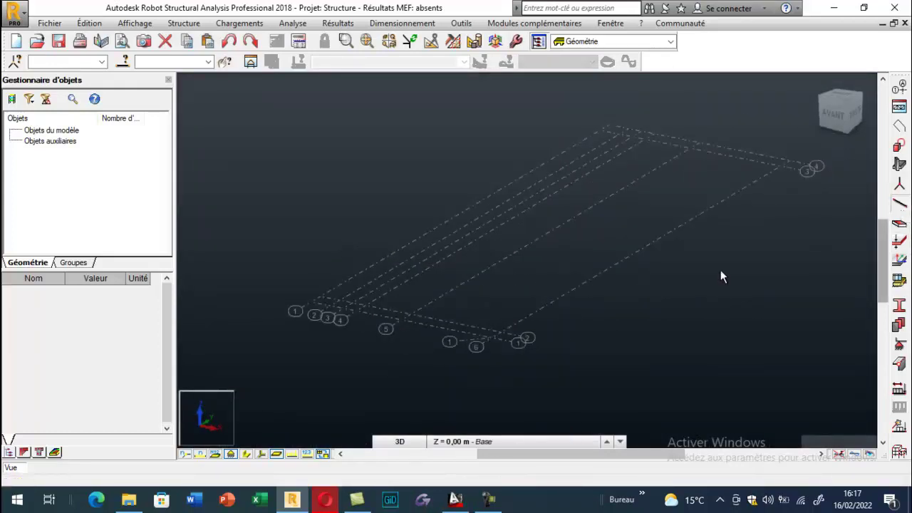
drag(553, 86, 100, 88)
click(131, 172)
click(130, 183)
click(192, 172)
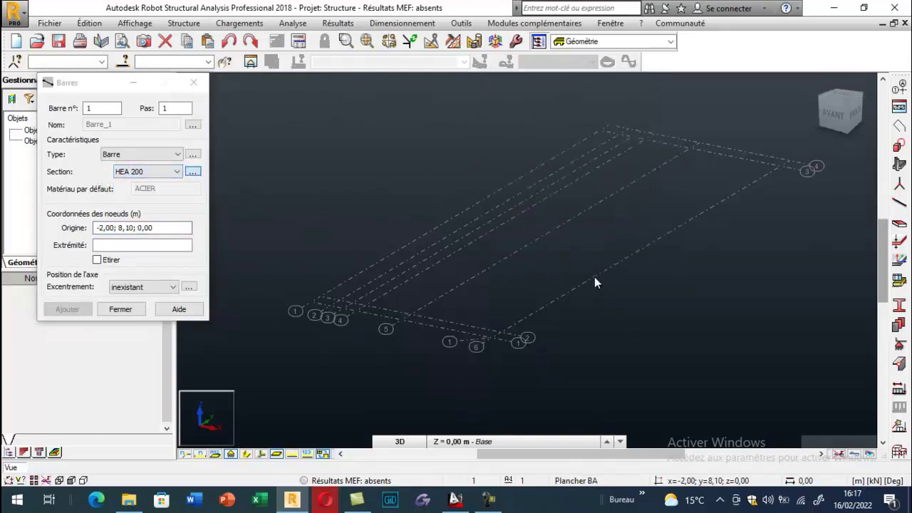
click(760, 305)
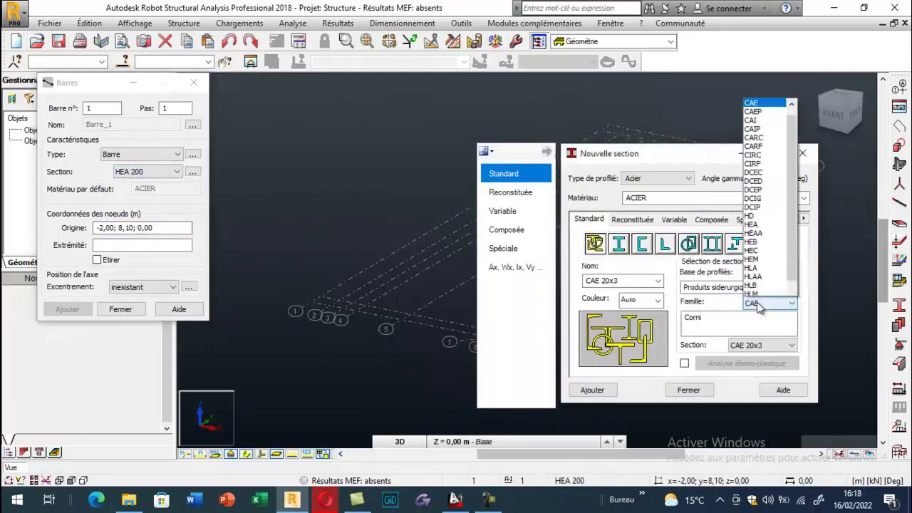
click(761, 260)
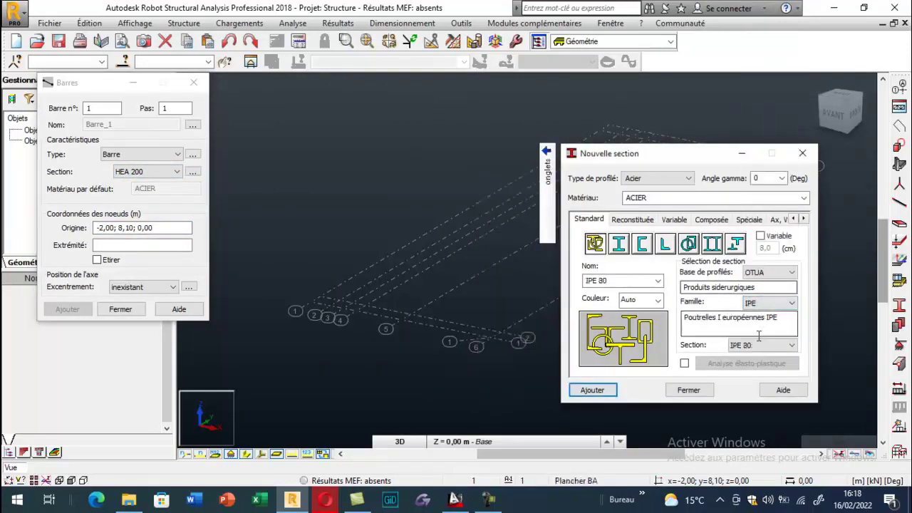
click(761, 344)
click(769, 210)
click(615, 389)
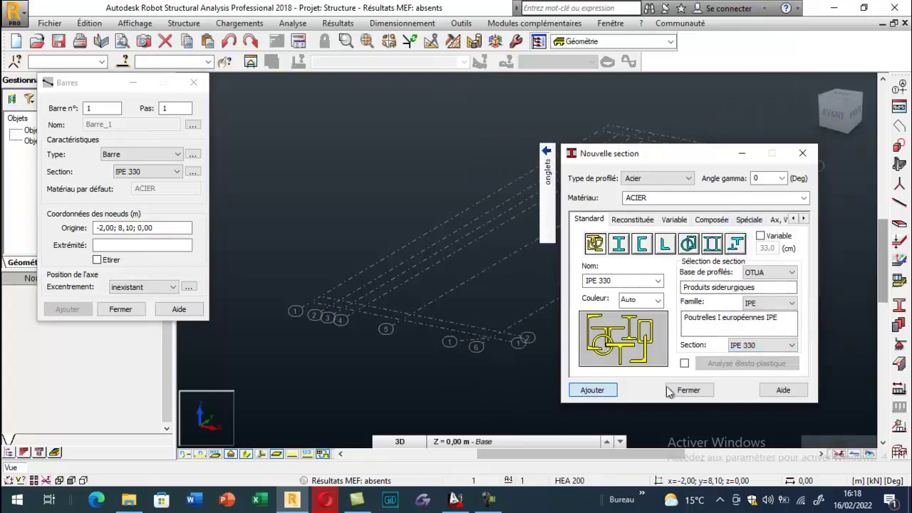
Add the IPE 180 and IPE 140 sections to the available bar sections and finish the section definition
click(792, 345)
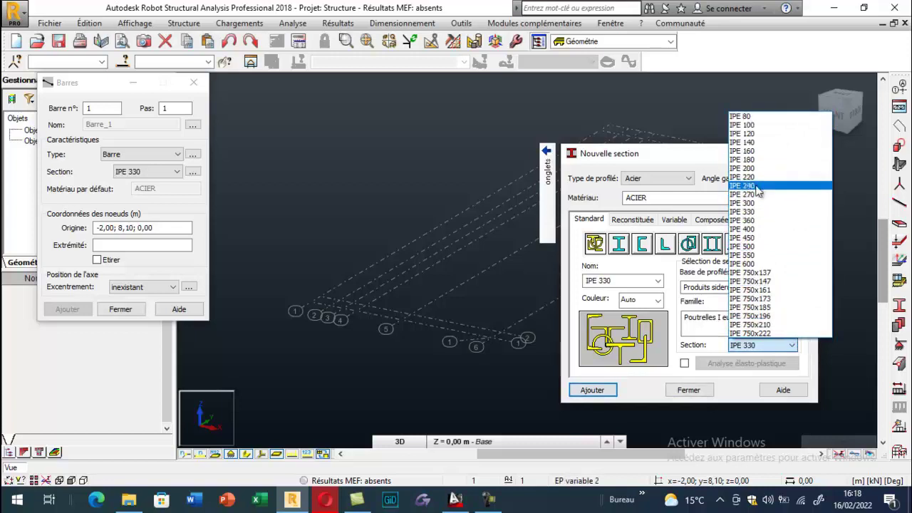
click(744, 160)
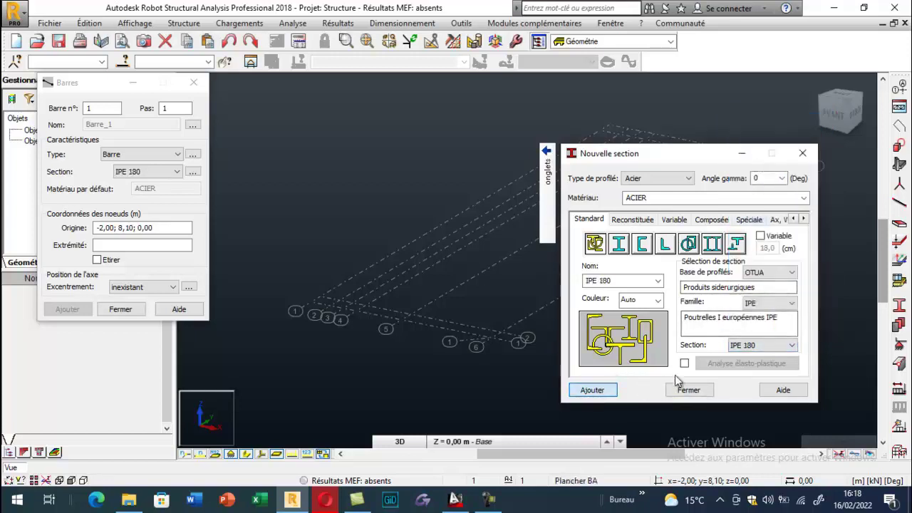
click(766, 346)
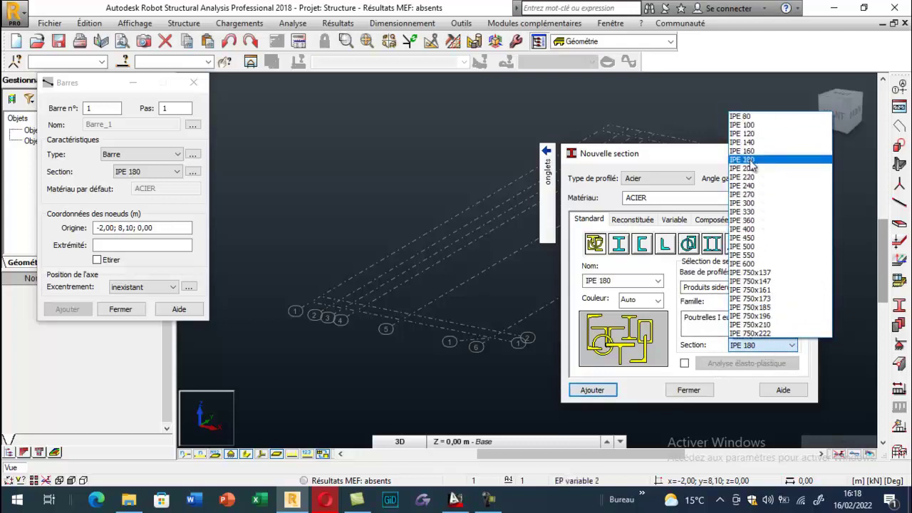
click(748, 146)
click(601, 391)
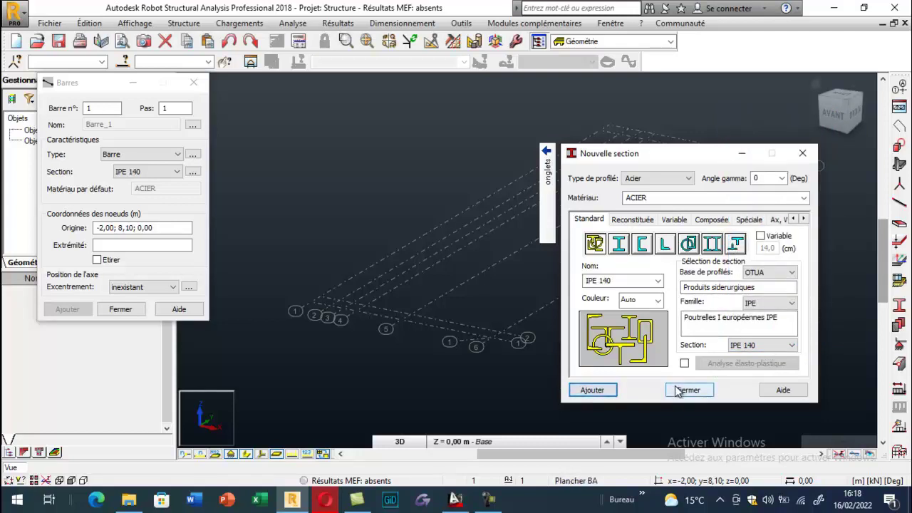
click(686, 389)
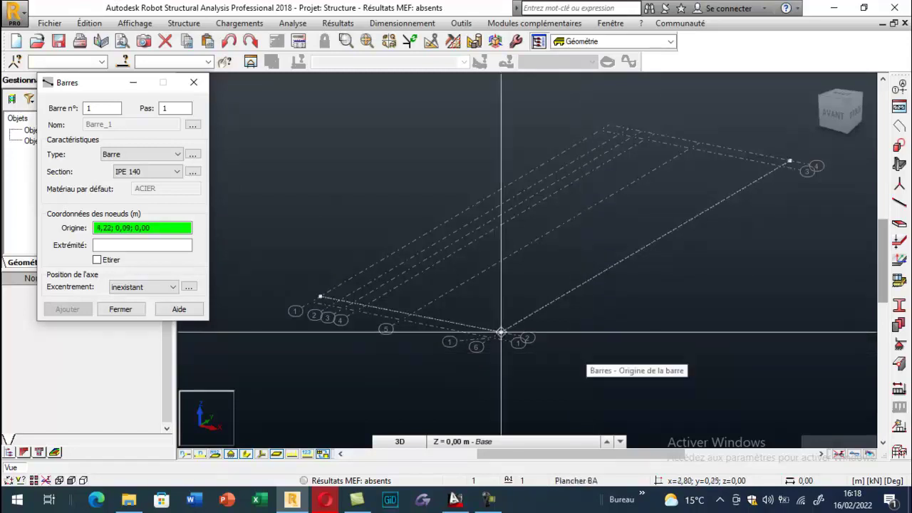
Draw two 8 m IPE 140 bars along the X lines at 0 and 2.80 m, and display the section shapes
click(310, 302)
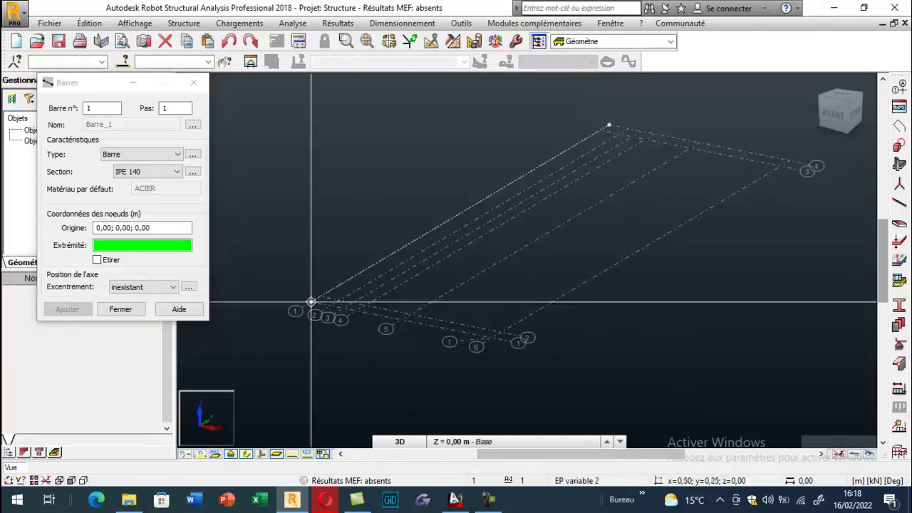
click(608, 125)
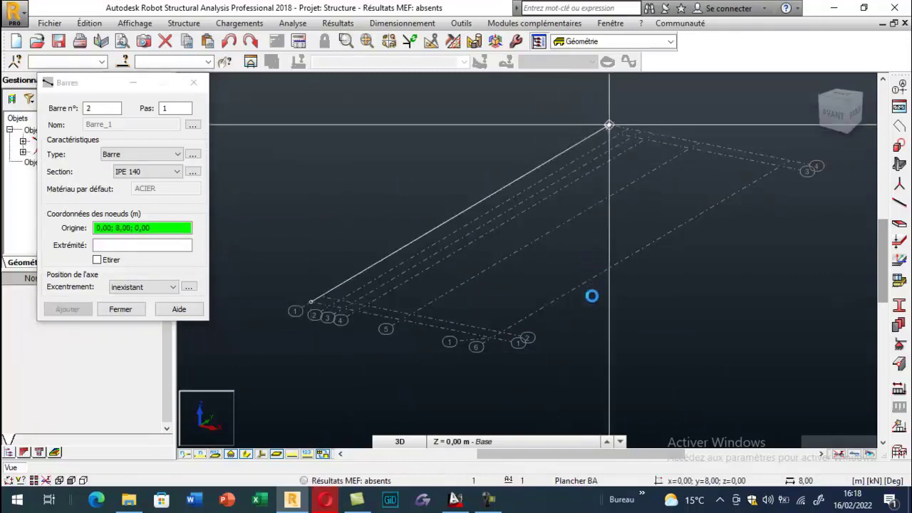
click(491, 337)
click(789, 163)
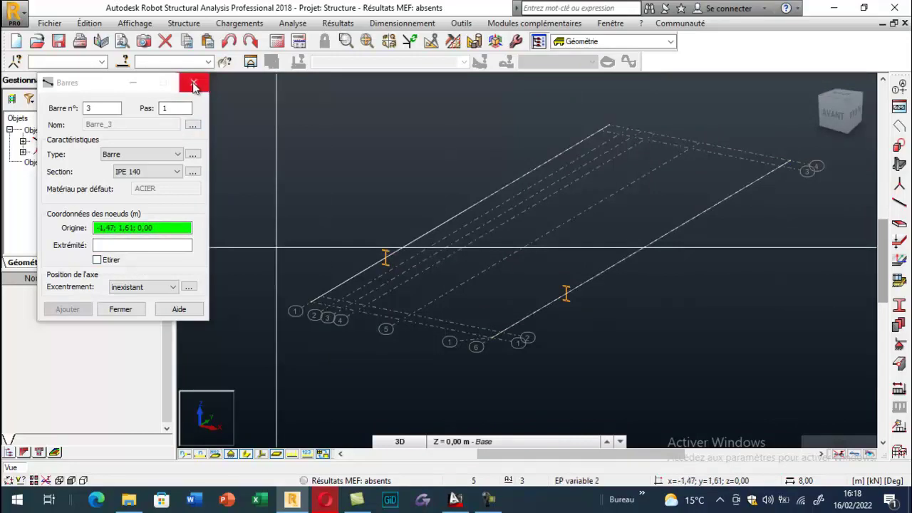
click(194, 85)
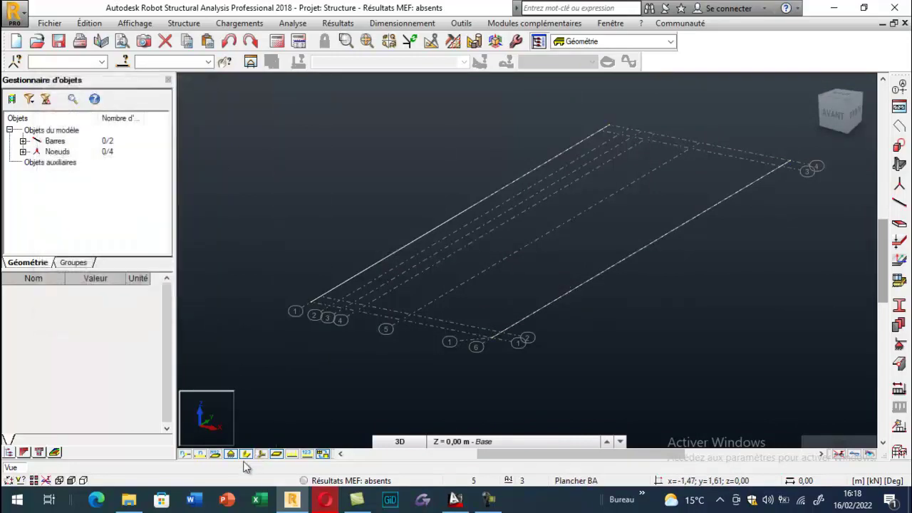
click(246, 454)
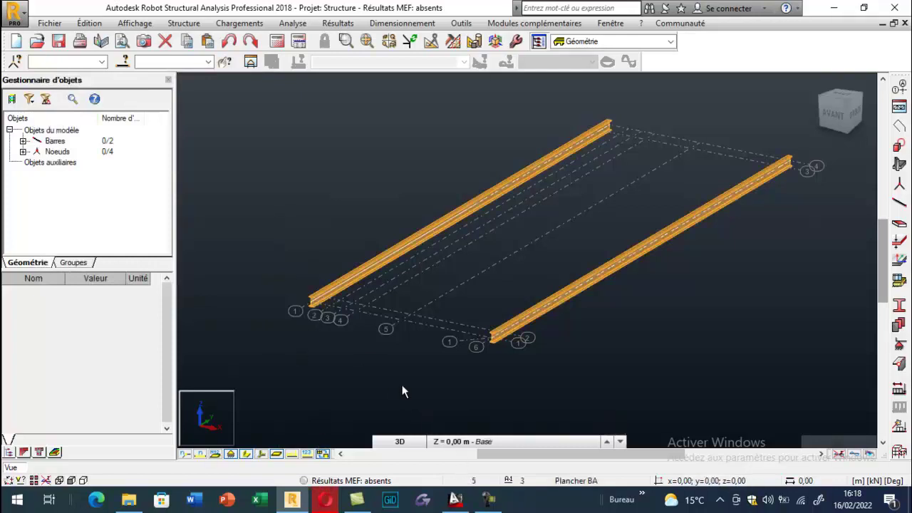
Check the IPE180 beam spacing in the AutoCAD longitudinal section and reopen the Y construction lines in Robot
click(455, 499)
scroll(349, 300, down, 2)
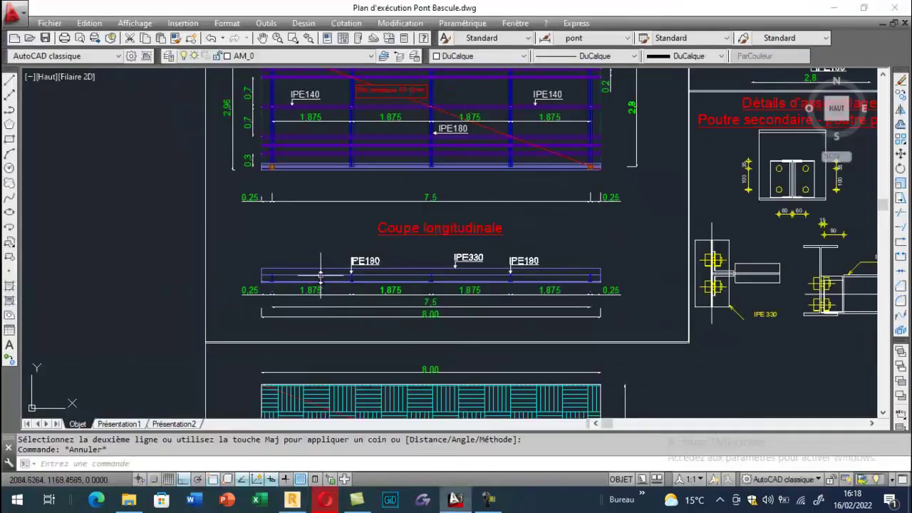
scroll(311, 312, up, 2)
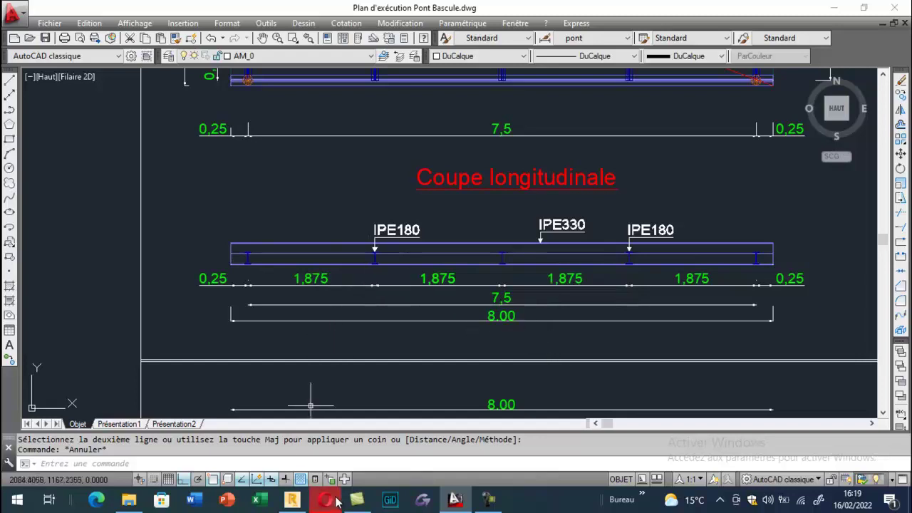
click(292, 500)
click(899, 107)
click(506, 159)
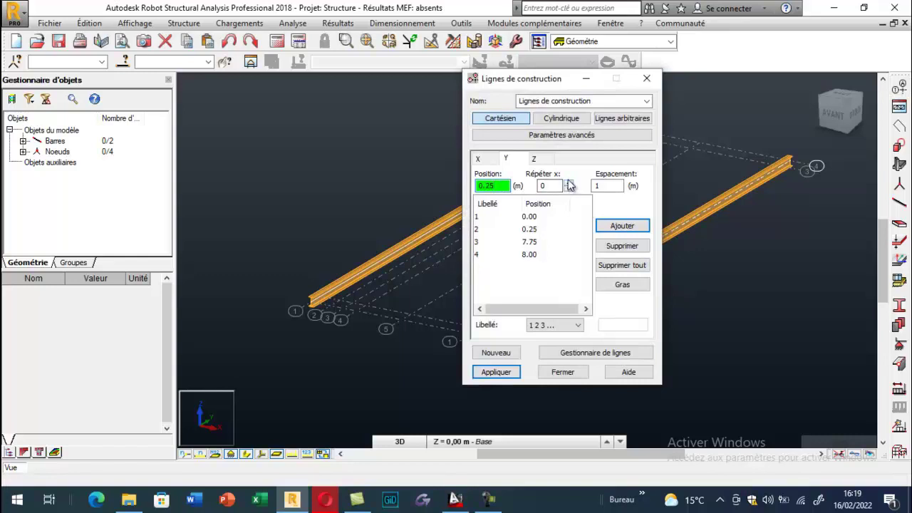
Recheck the beam spacing in AutoCAD, then in Robot repeat the 0.25 m Y line four times at 1.875 m spacing and apply
click(456, 499)
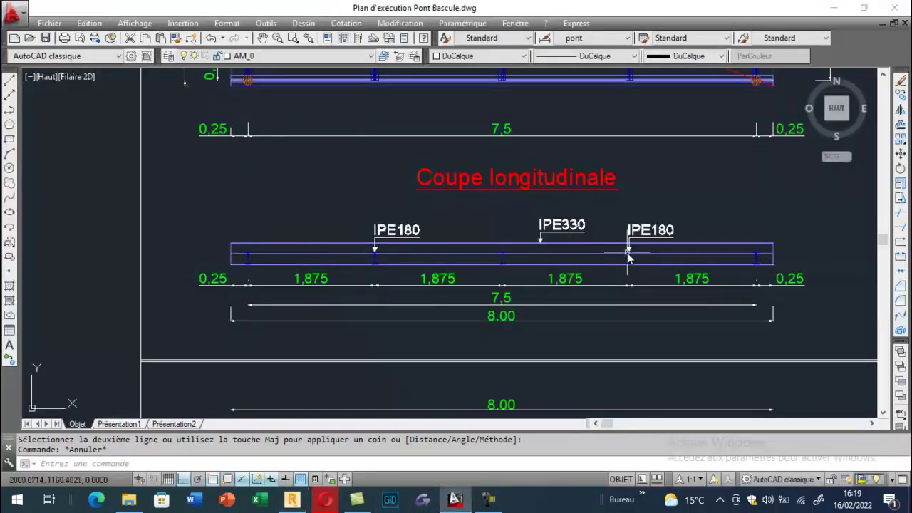
mouse_move(451, 503)
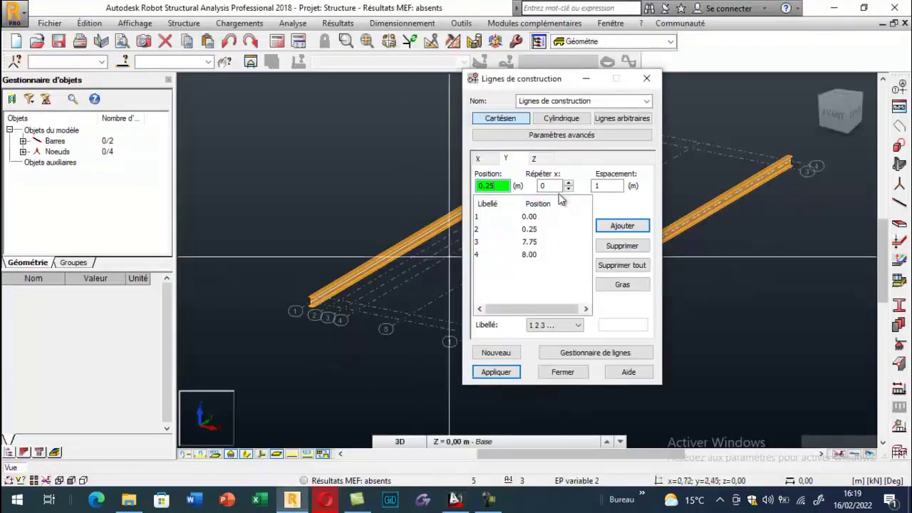
click(569, 186)
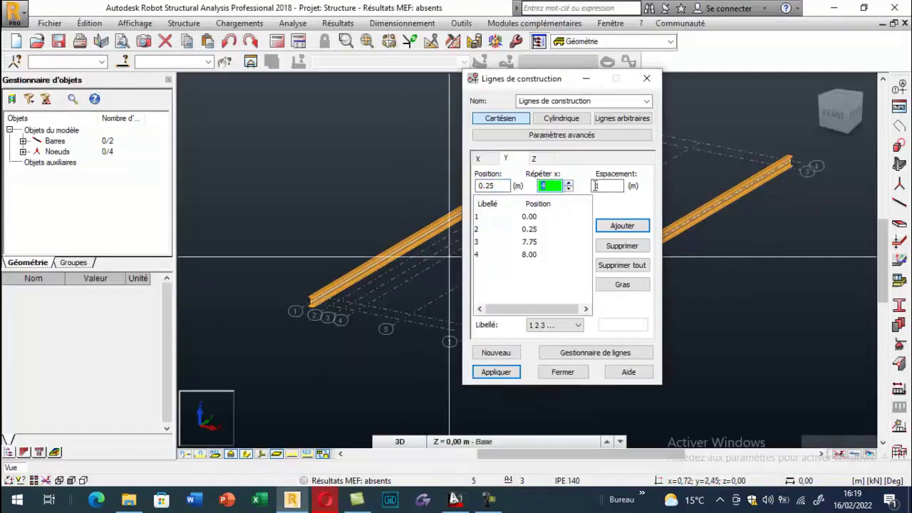
key(Tab)
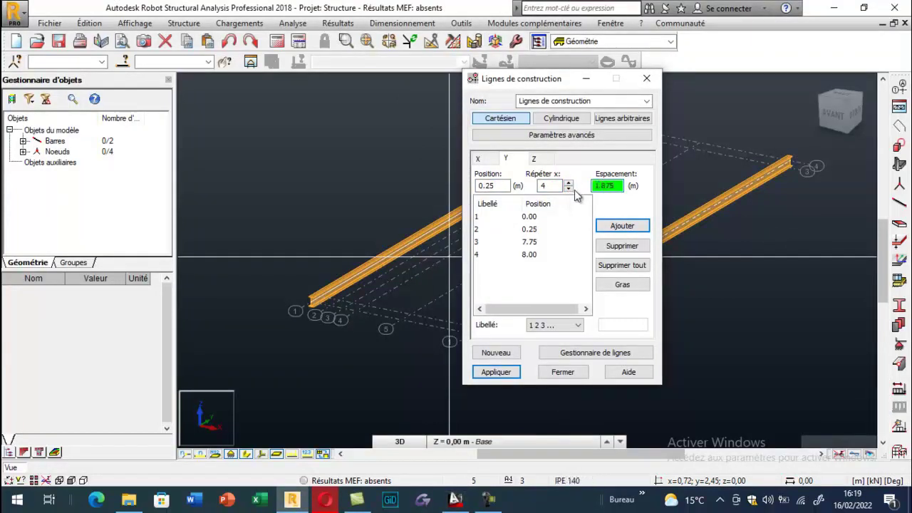
click(622, 225)
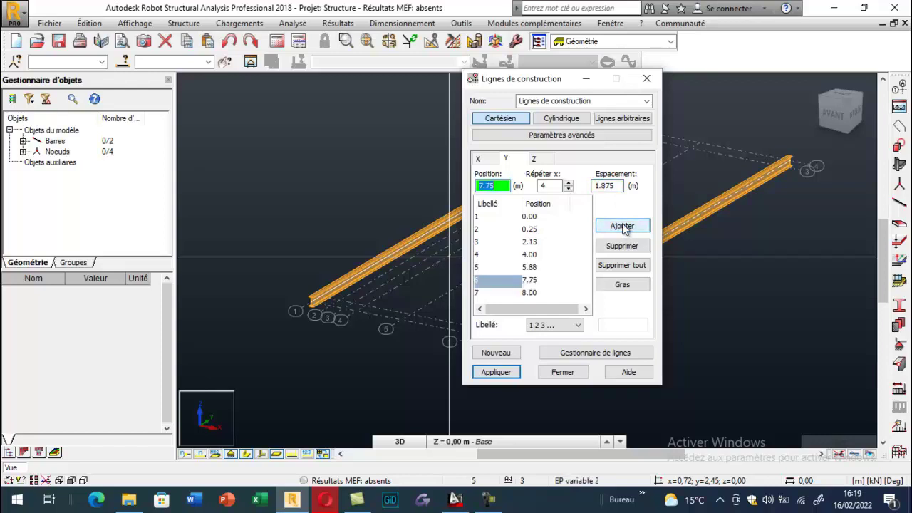
click(496, 372)
click(562, 372)
Hide the section shapes and draw an IPE 180 cross bar from (2.80; 0.25; 0.00) to (0.00; 0.25; 0.00)
scroll(633, 215, up, 3)
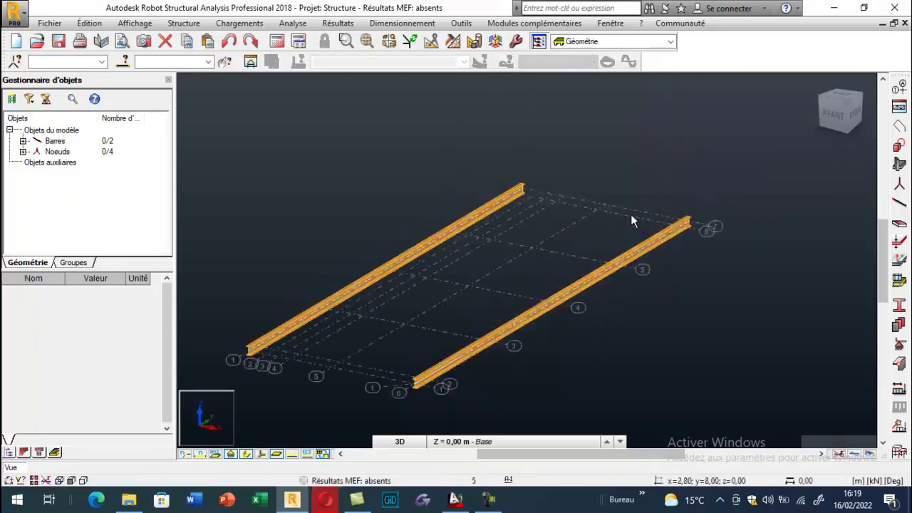
scroll(542, 267, down, 2)
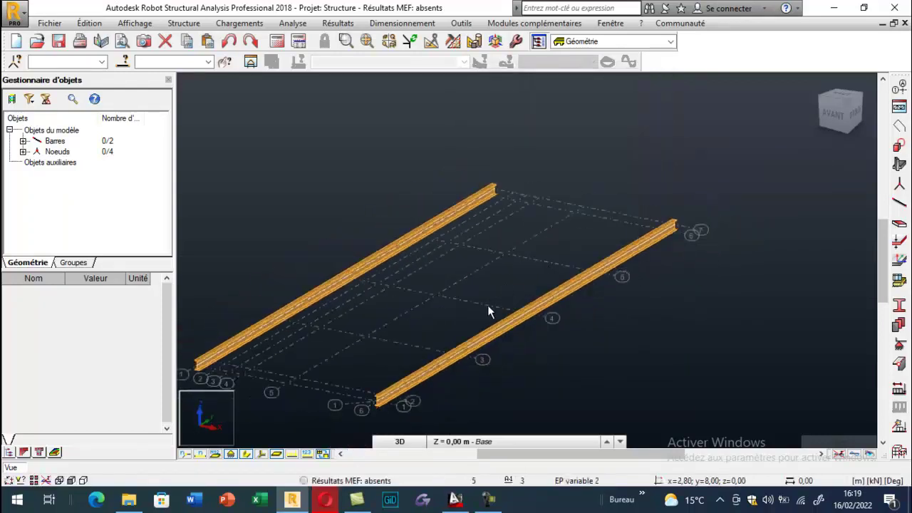
click(247, 454)
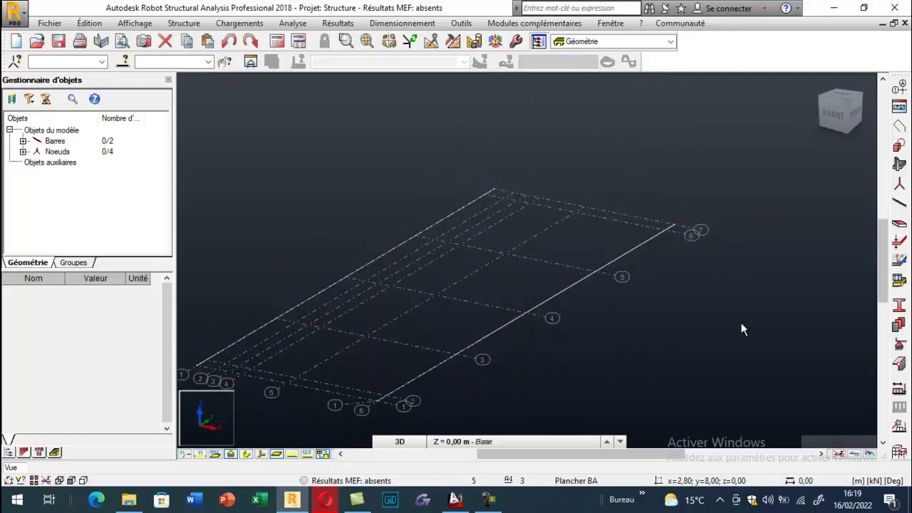
click(900, 203)
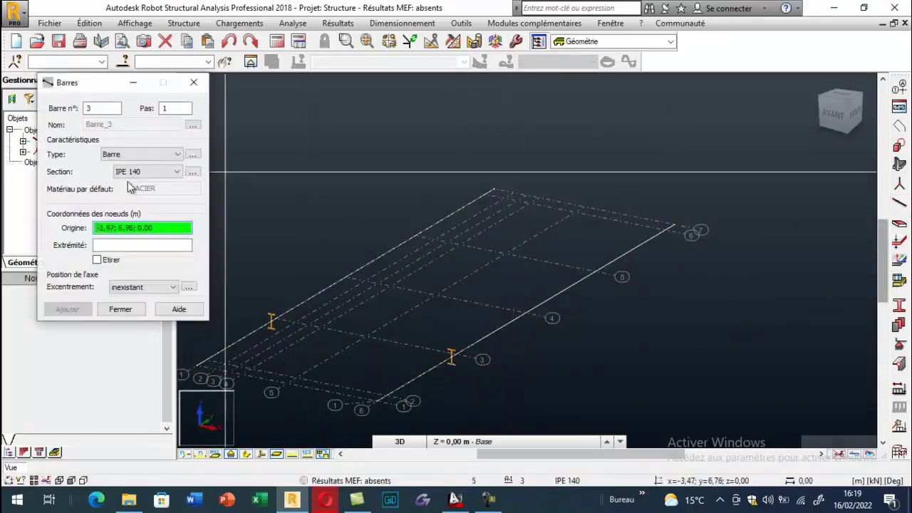
click(177, 172)
click(136, 218)
click(386, 396)
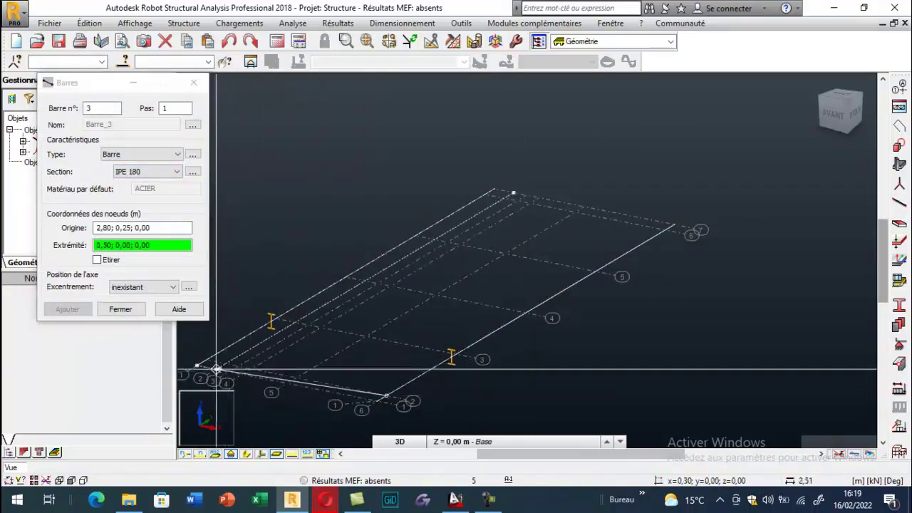
scroll(207, 360, up, 3)
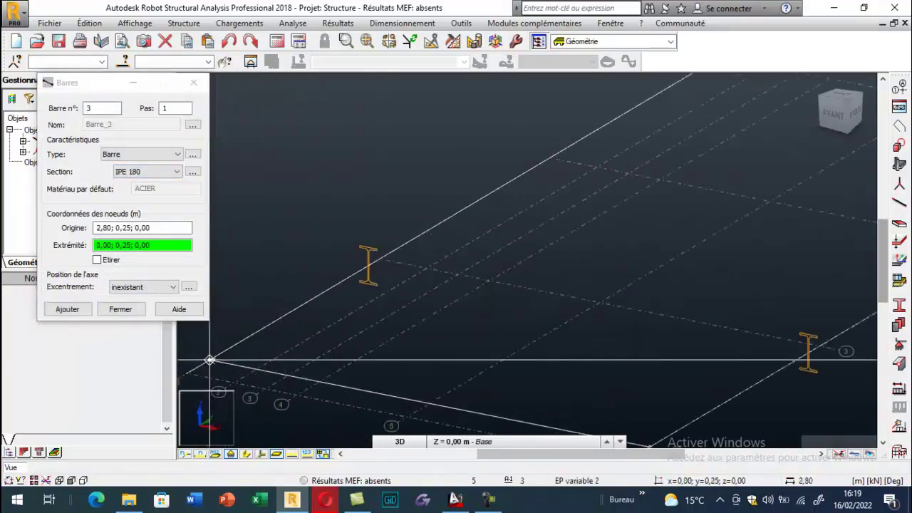
scroll(210, 360, up, 3)
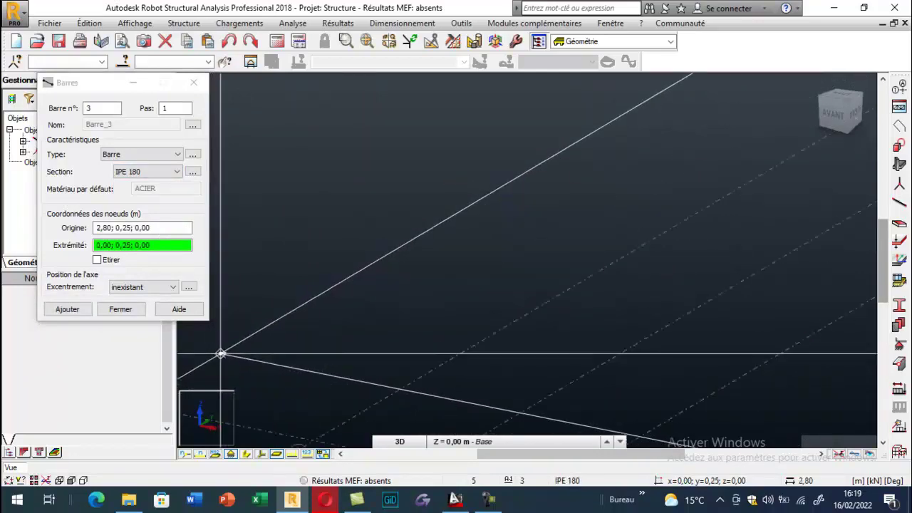
click(221, 354)
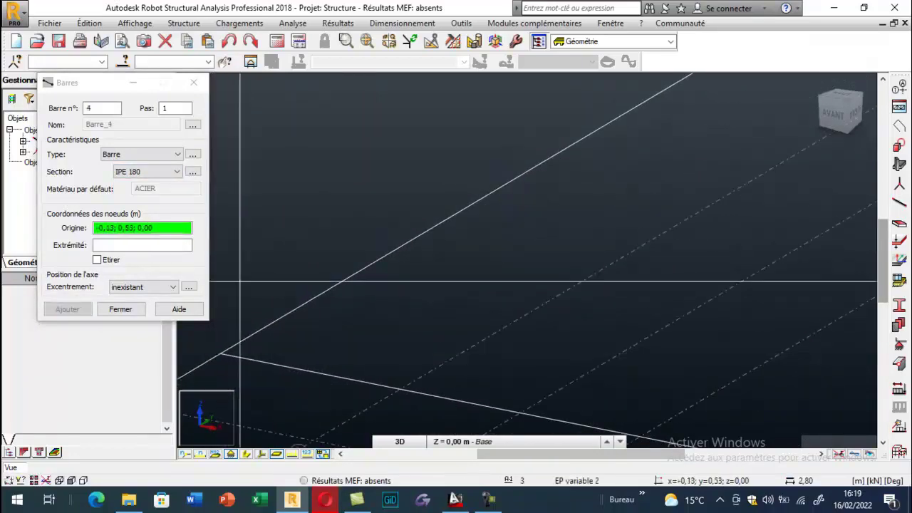
Display the section shapes and turn on the bar attribute for sections with a legend by colour
click(120, 309)
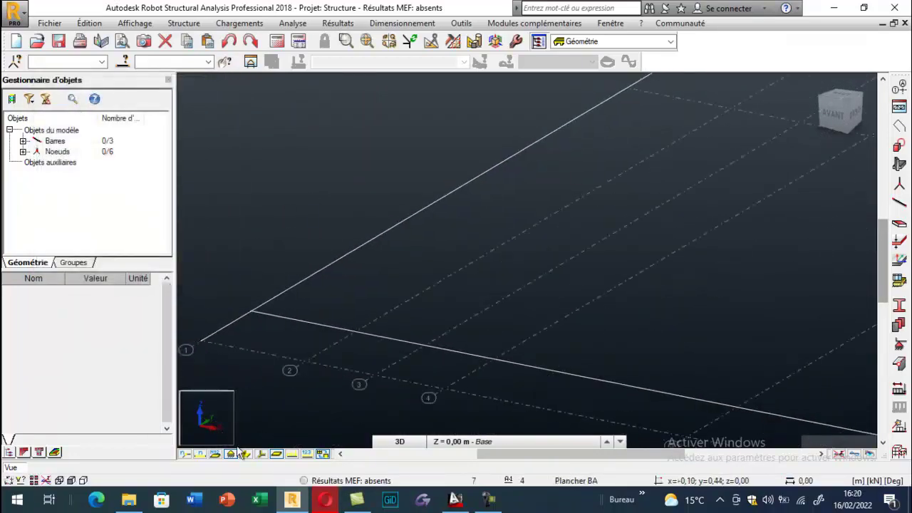
scroll(286, 200, down, 1)
right_click(201, 158)
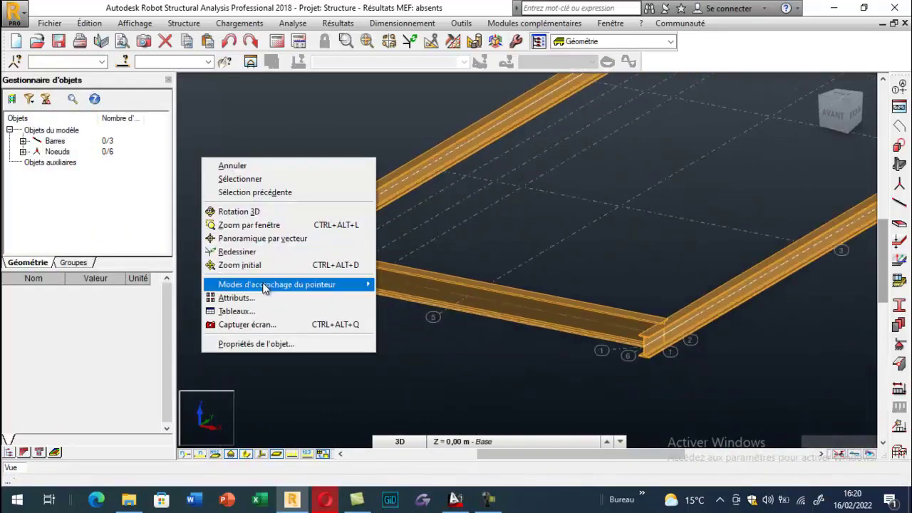
click(196, 186)
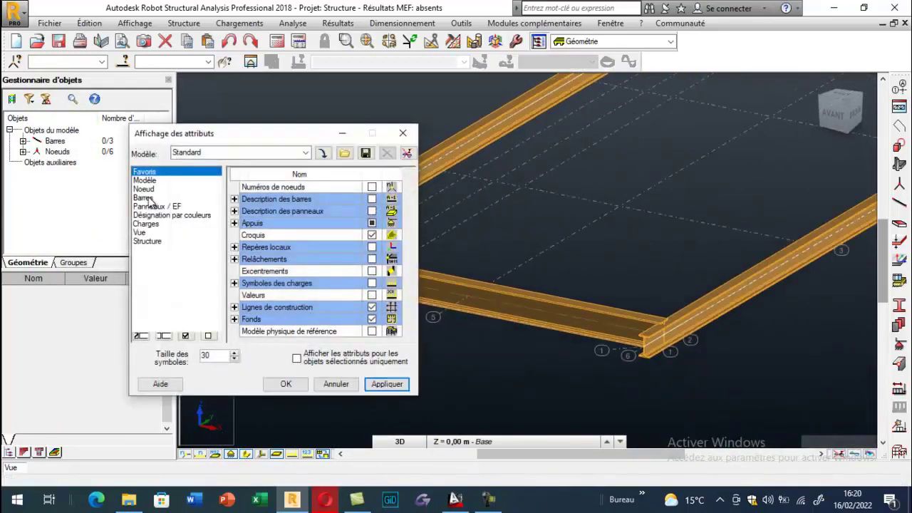
click(145, 198)
click(371, 223)
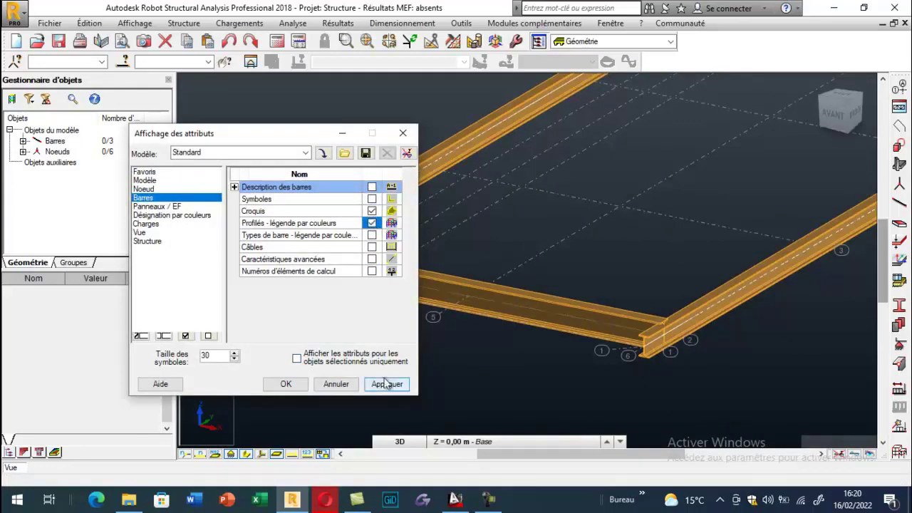
click(387, 383)
click(286, 383)
scroll(323, 329, down, 1)
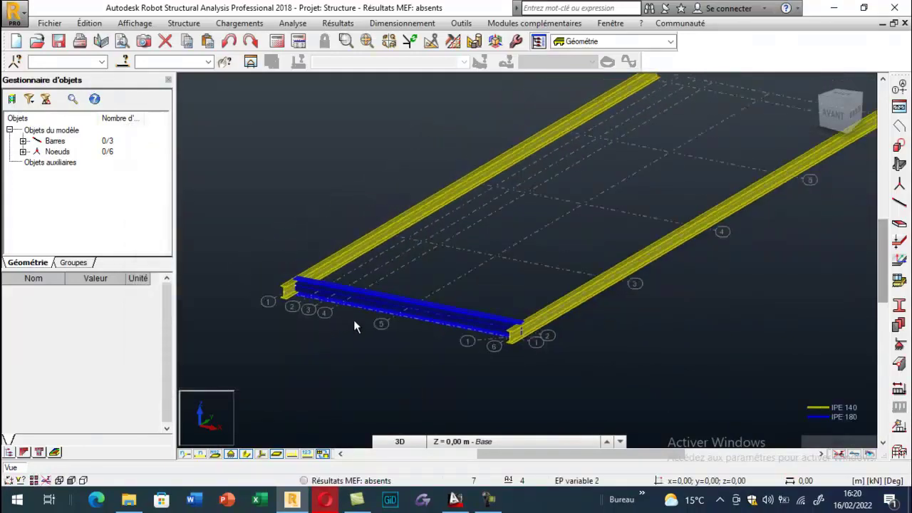
Hide the section shapes and copy the IPE 180 cross bar by translation onto Y construction lines 3, 4, 5 and 6
click(245, 454)
click(437, 320)
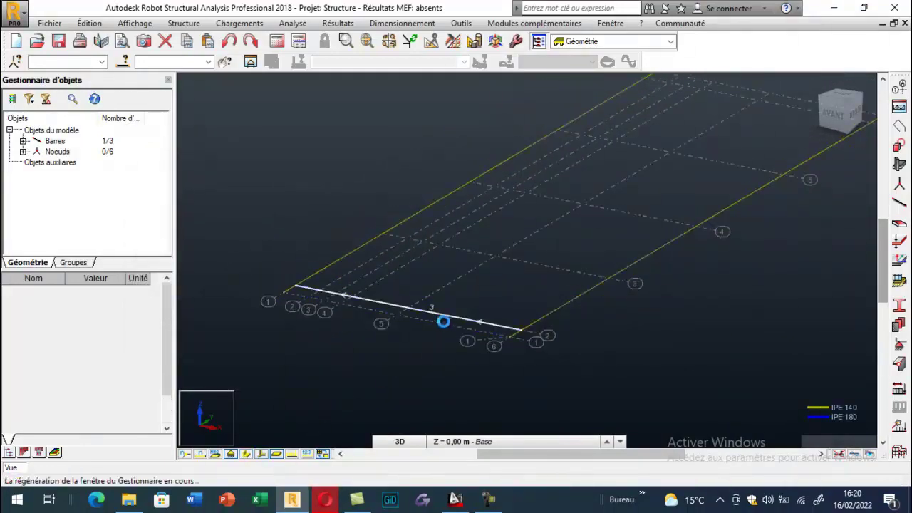
click(89, 22)
mouse_move(115, 194)
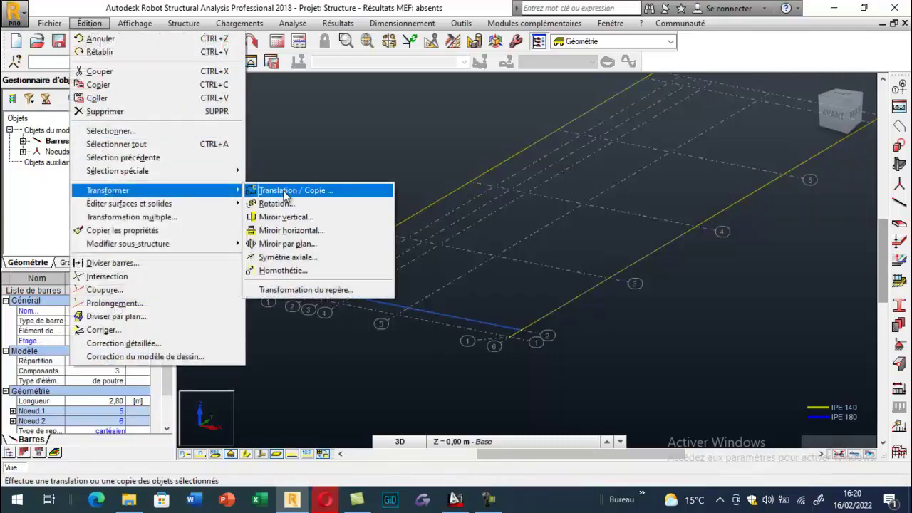
click(285, 190)
click(522, 330)
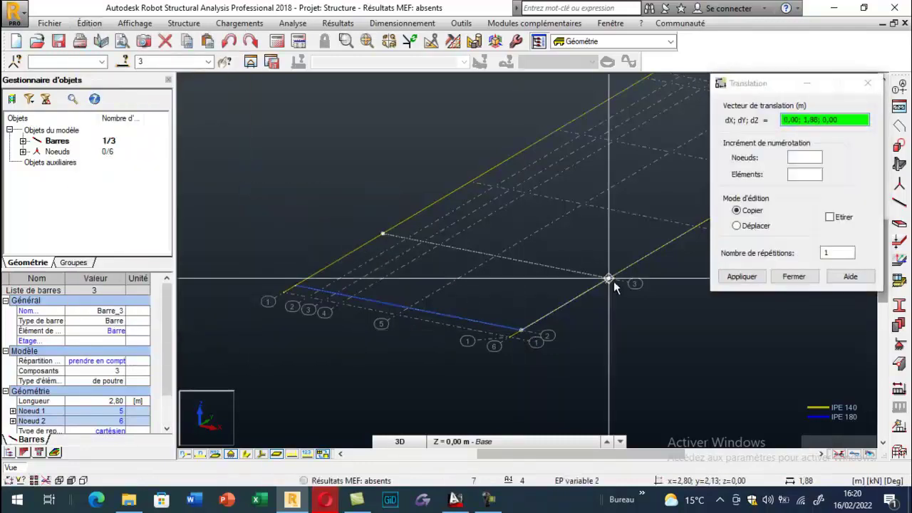
click(596, 277)
scroll(458, 315, up, 2)
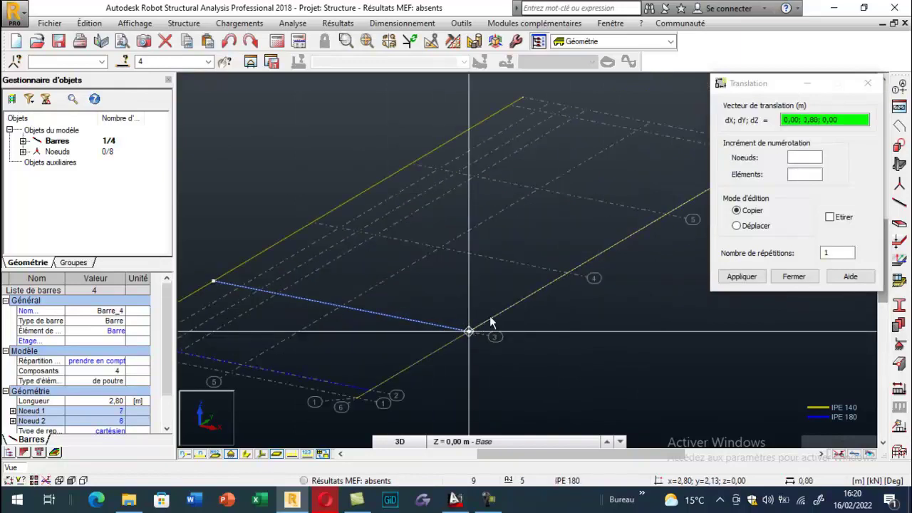
click(566, 273)
click(666, 215)
scroll(381, 235, down, 2)
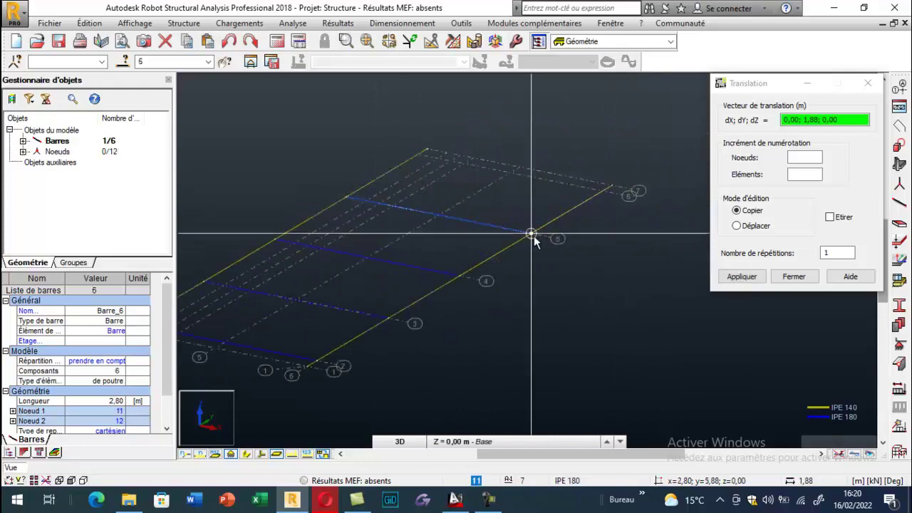
click(792, 277)
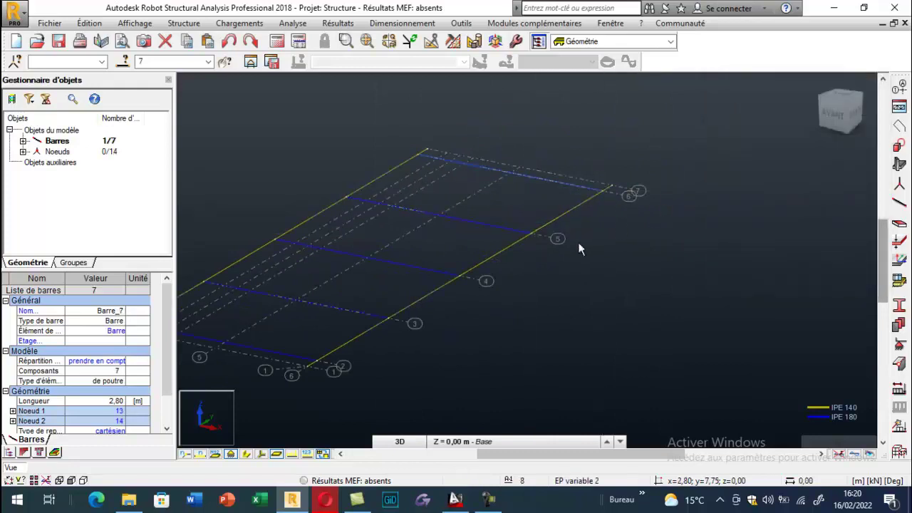
Check the section shapes of the copied cross bars, hide them again and display the node numbers
click(246, 454)
scroll(570, 253, down, 2)
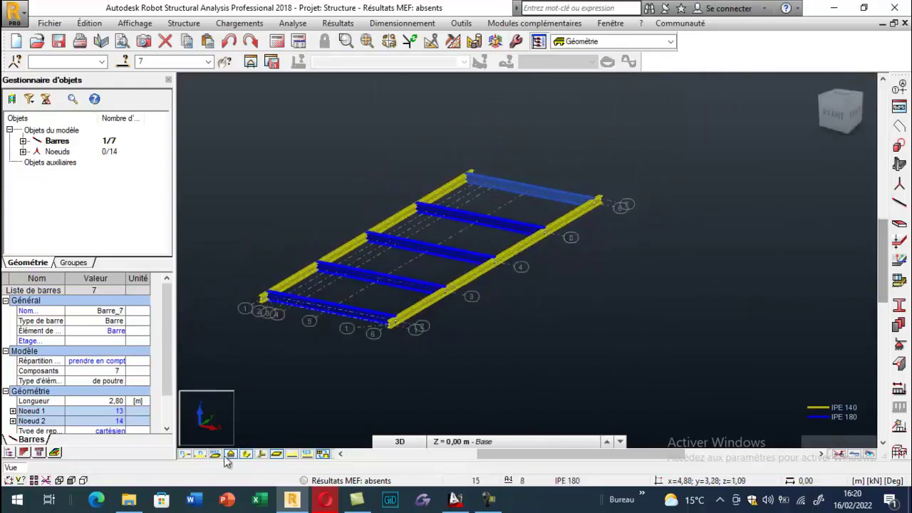
click(246, 454)
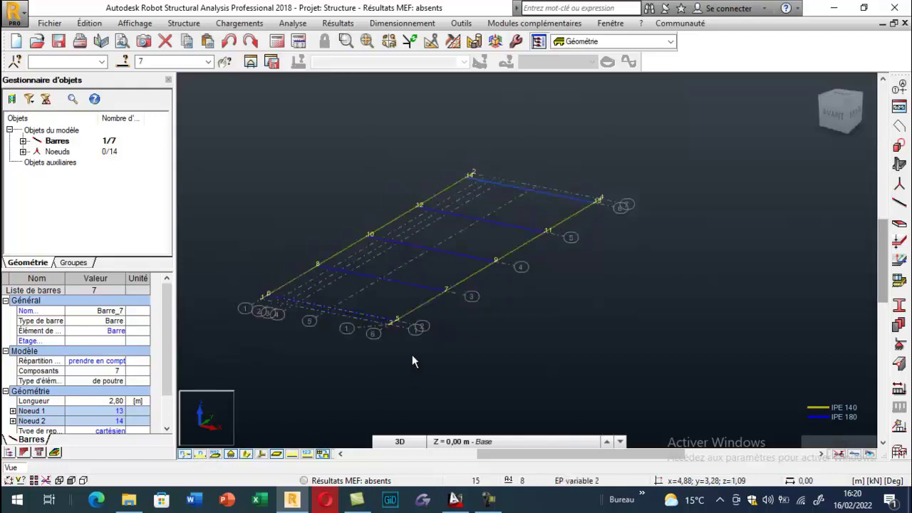
Draw two 8 m IPE 140 bars parallel to Y along the X lines at 0.30 m and 0.50 m
scroll(272, 269, up, 3)
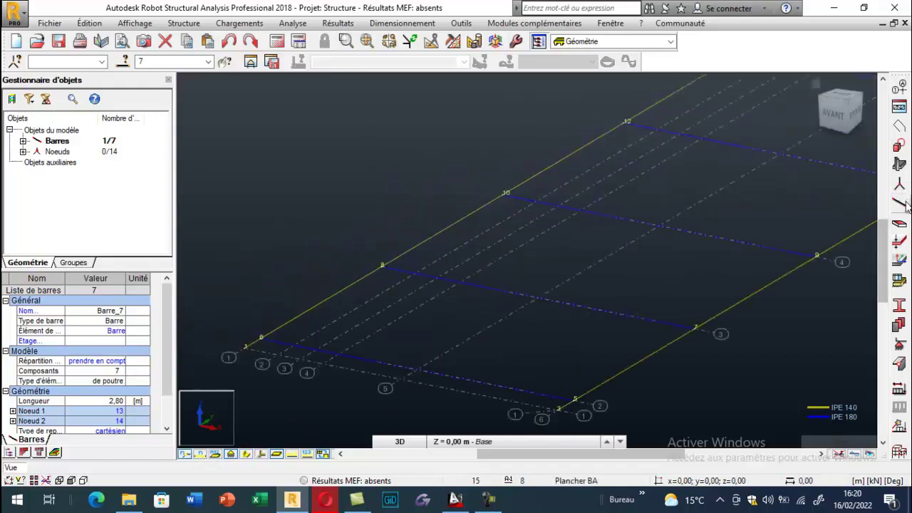
click(125, 174)
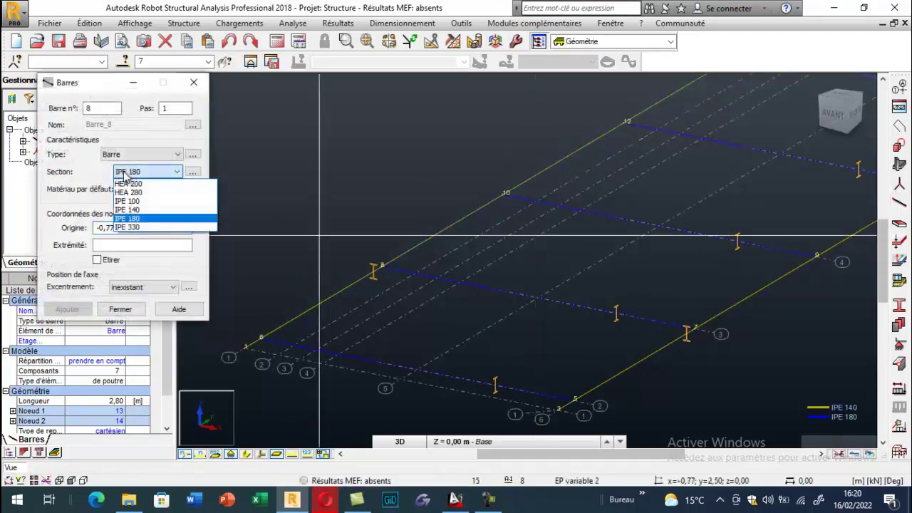
click(131, 211)
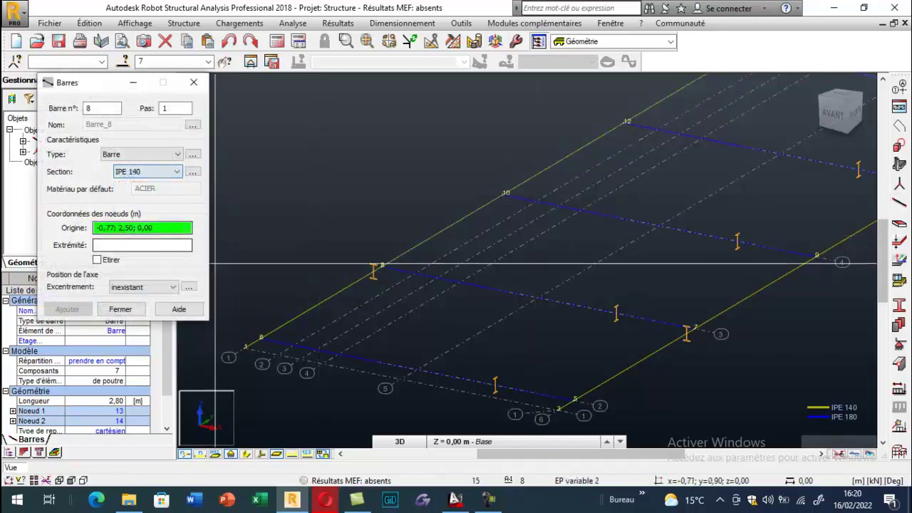
click(278, 354)
scroll(242, 381, down, 2)
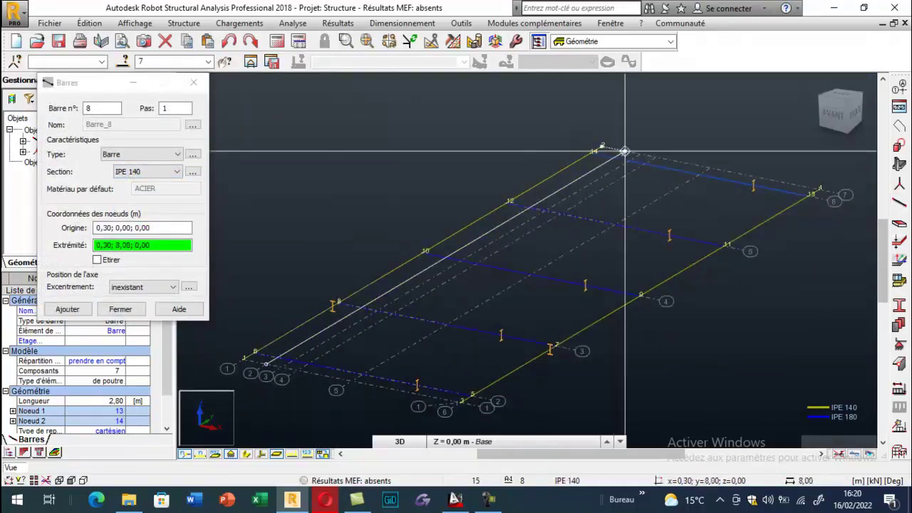
click(613, 158)
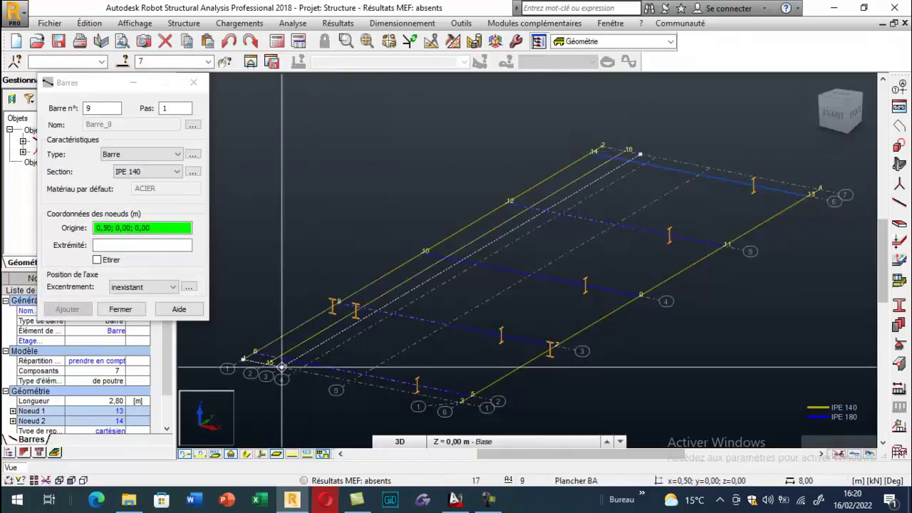
click(282, 366)
click(636, 155)
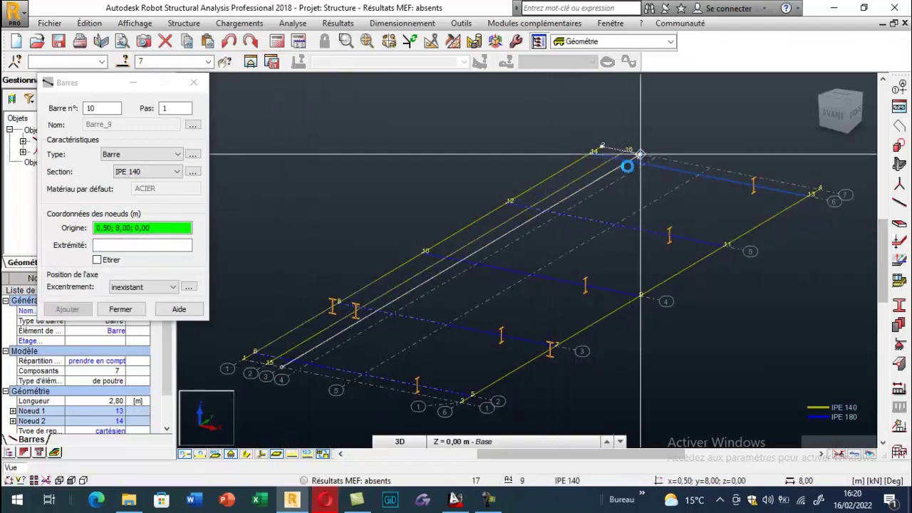
Draw two more 8 m IPE 140 bars along the X lines at 0.70 m and 1.40 m and end bar creation
click(297, 369)
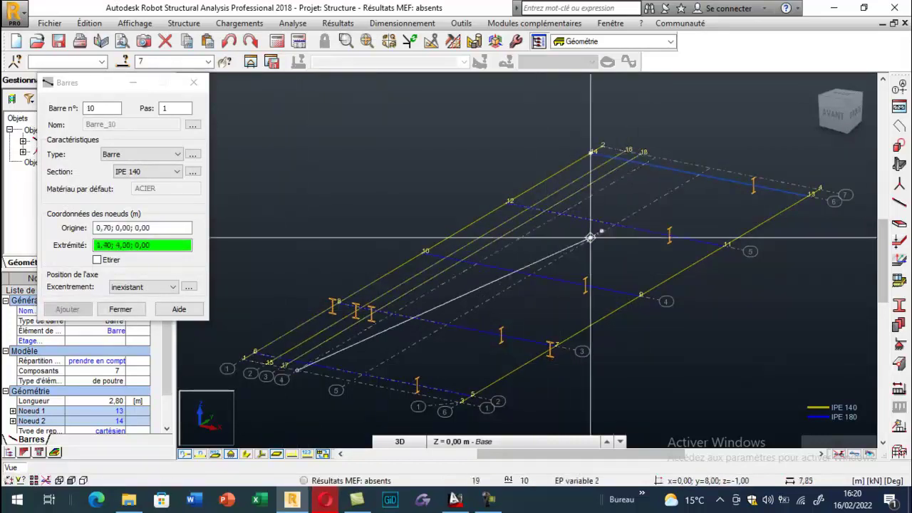
click(645, 164)
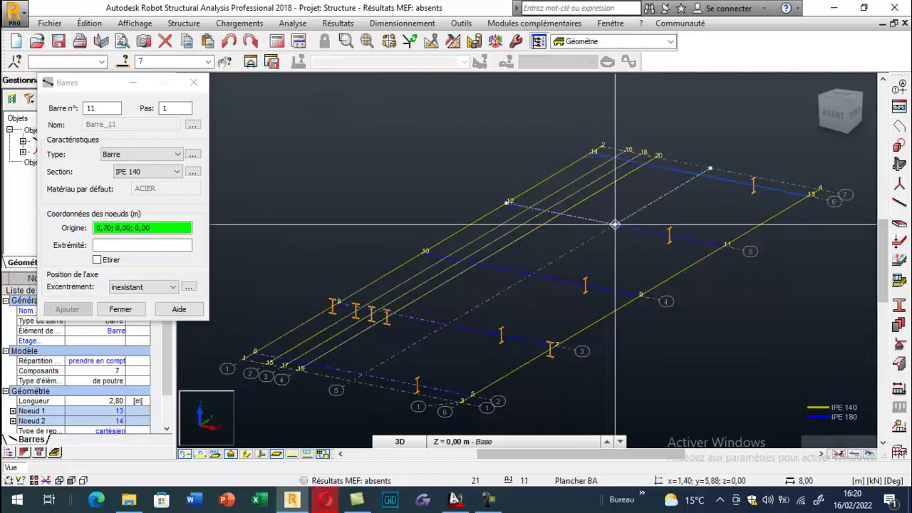
click(351, 381)
click(710, 169)
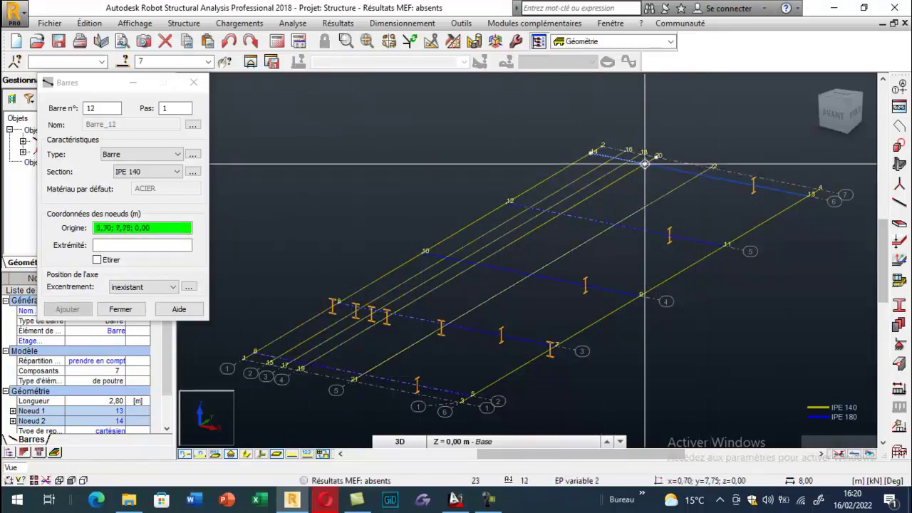
click(193, 82)
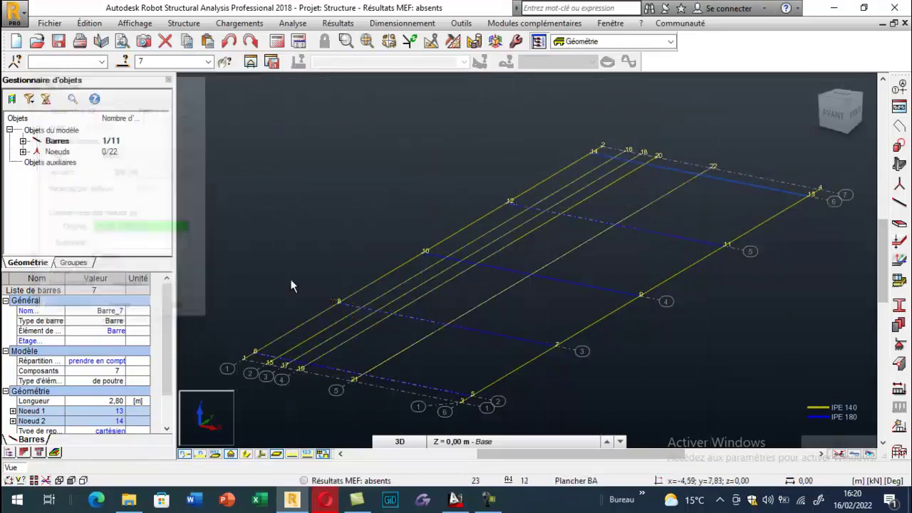
Mirror copies of the three IPE 140 bars at X 0.30, 0.50 and 0.70 m across the YZ plane through the middle bar at 1.40 m
click(311, 354)
ctrl+click(329, 355)
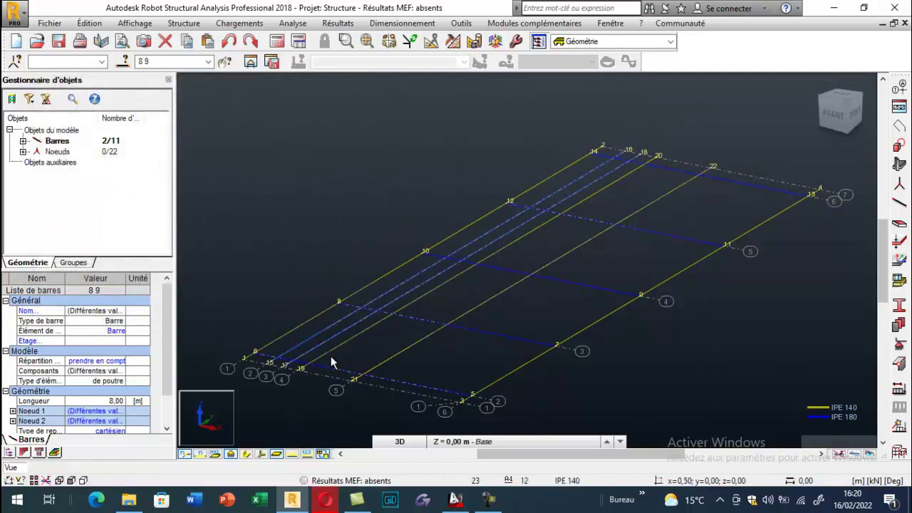
ctrl+click(329, 353)
click(89, 23)
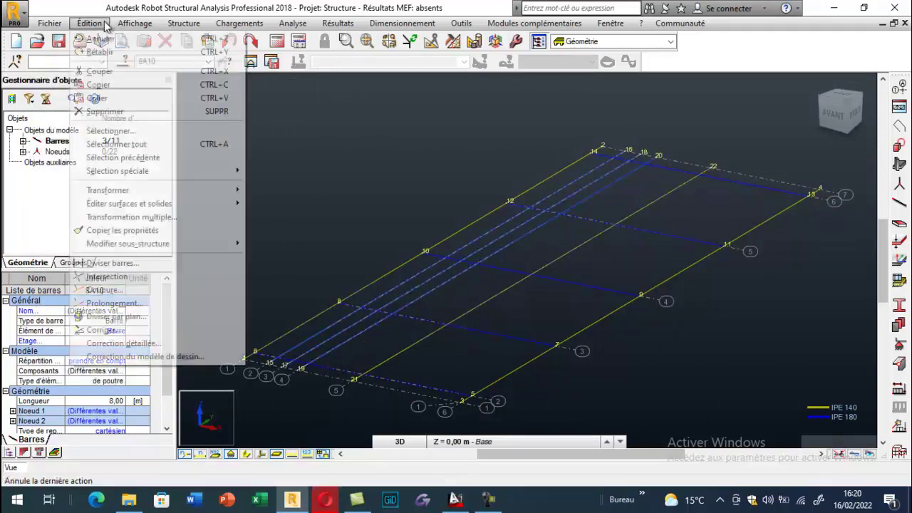
mouse_move(130, 192)
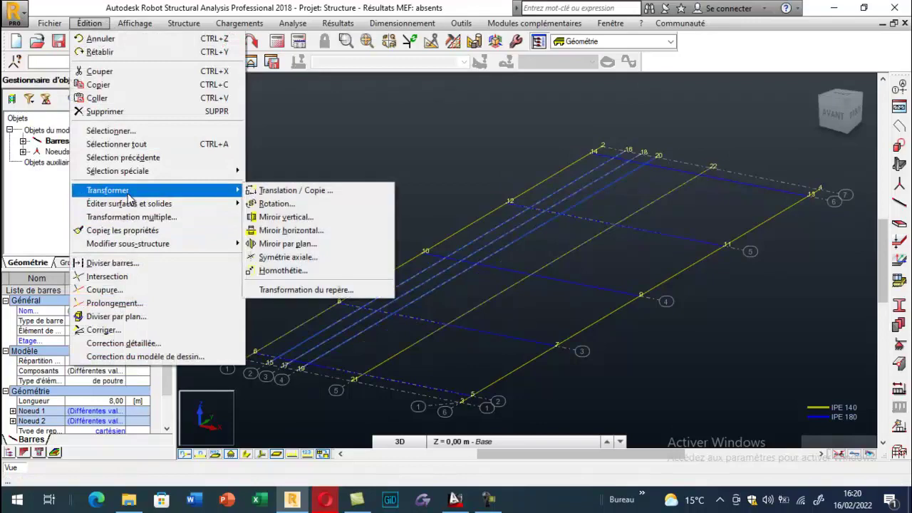
click(286, 218)
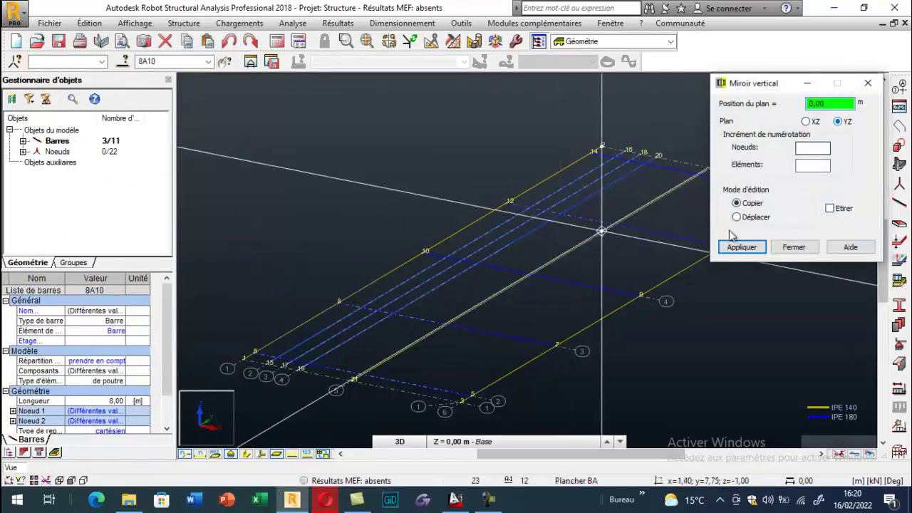
click(362, 376)
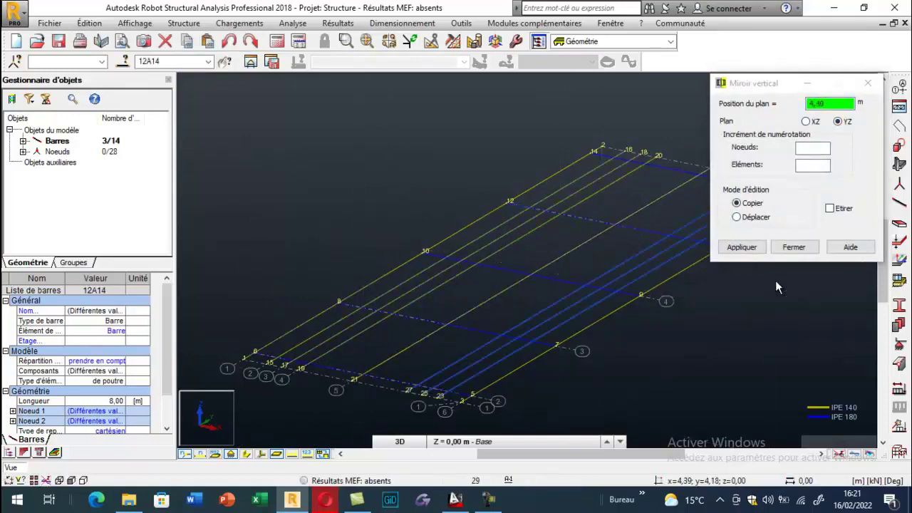
key(Escape)
Show the section shapes and assign the IPE 330 section to the two outer longitudinal bars
click(245, 454)
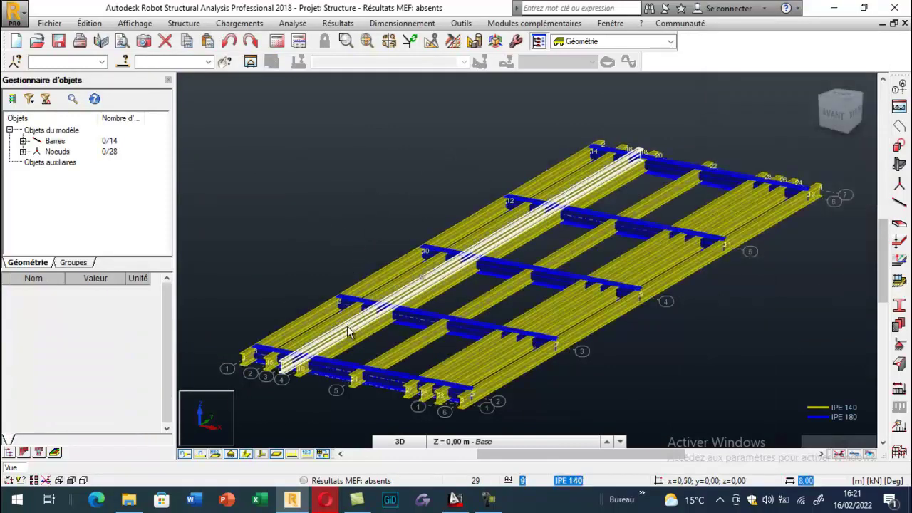
click(899, 305)
click(600, 144)
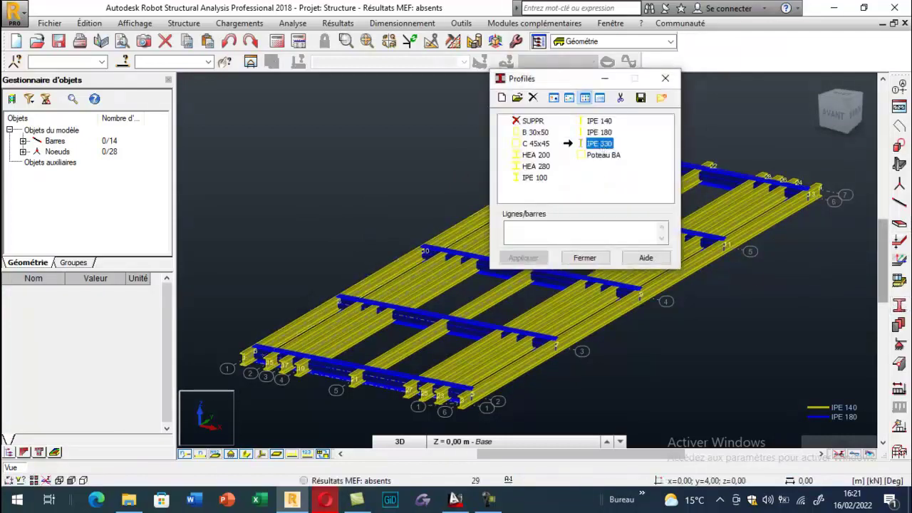
click(399, 255)
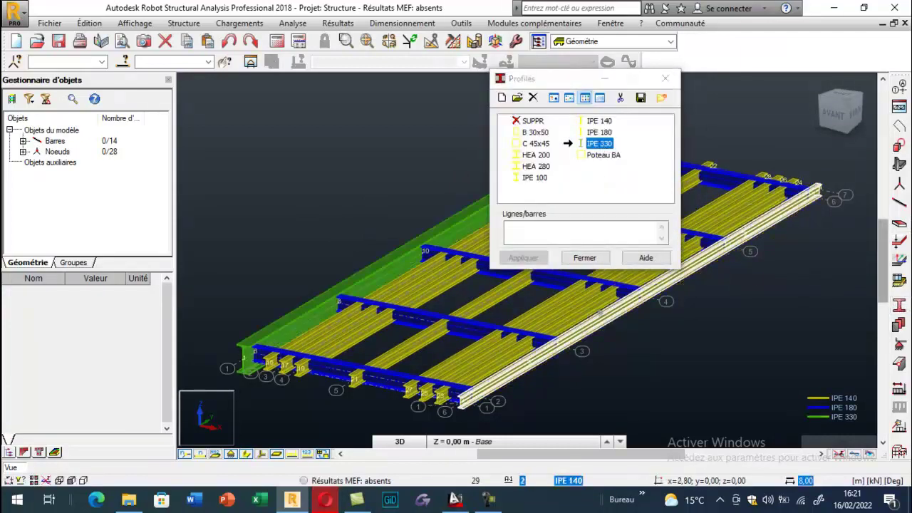
click(584, 257)
Inspect the weighbridge frame with its section shapes and return the bars to line display
scroll(377, 278, down, 3)
scroll(393, 293, up, 2)
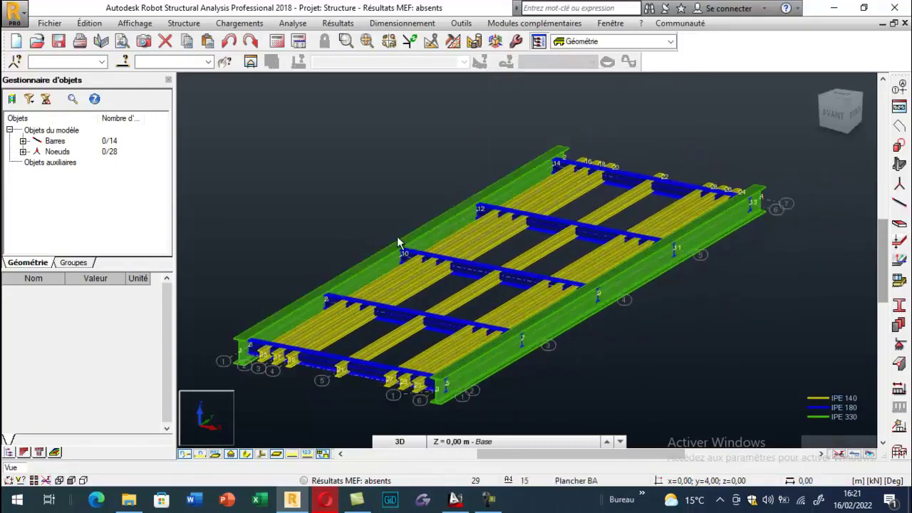
scroll(396, 246, up, 3)
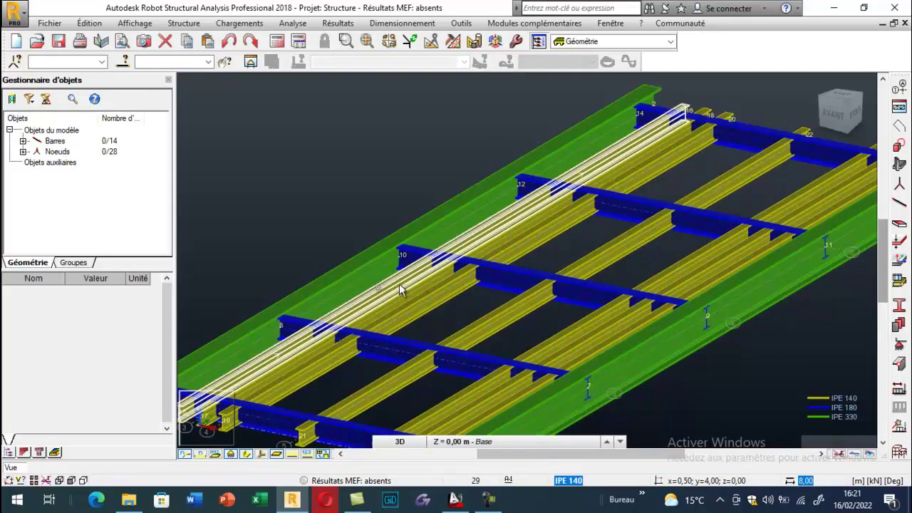
scroll(491, 239, down, 2)
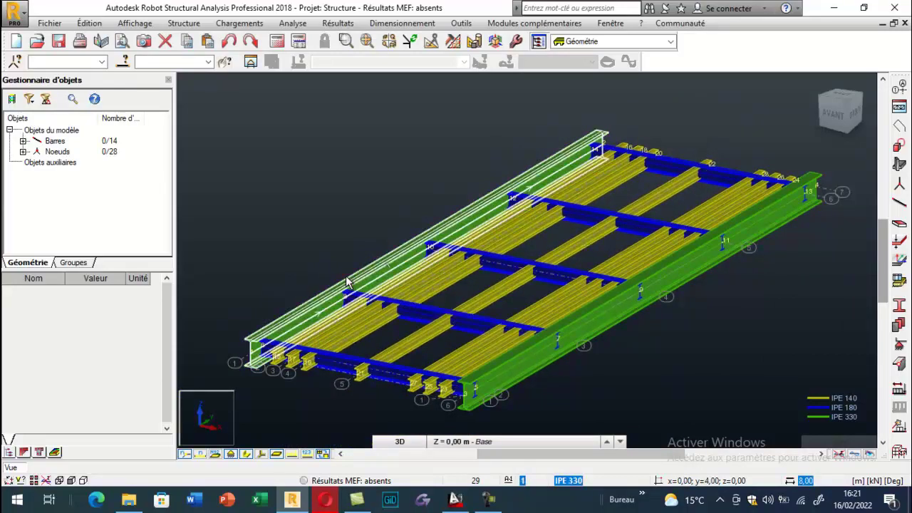
click(245, 453)
scroll(480, 396, up, 5)
scroll(476, 385, down, 1)
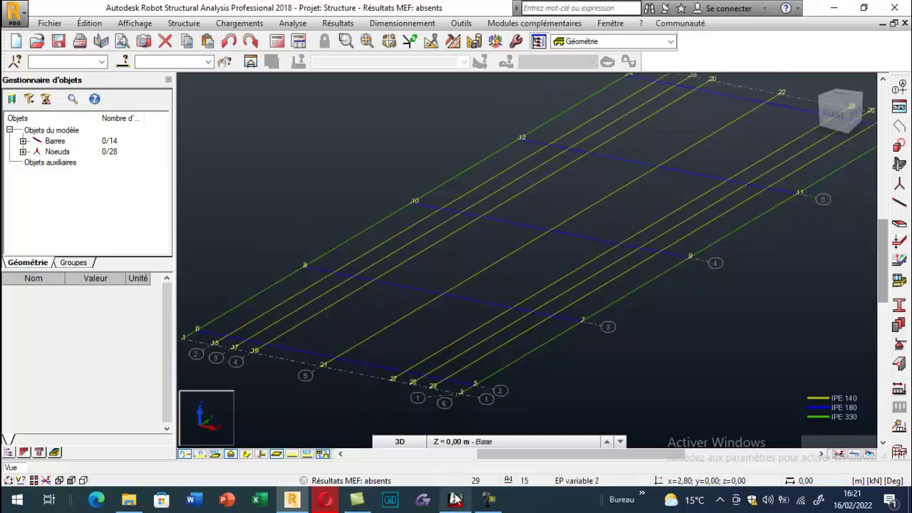
Check the support position and the 0,25 m end offset in the AutoCAD execution plan and return to Robot
click(456, 499)
scroll(292, 196, down, 2)
scroll(292, 196, up, 10)
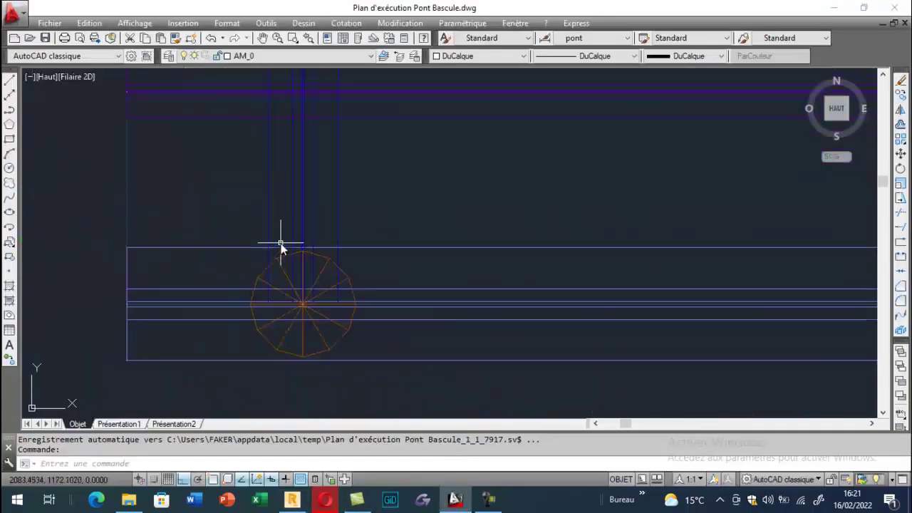
scroll(293, 269, down, 6)
scroll(290, 267, up, 3)
scroll(292, 270, down, 4)
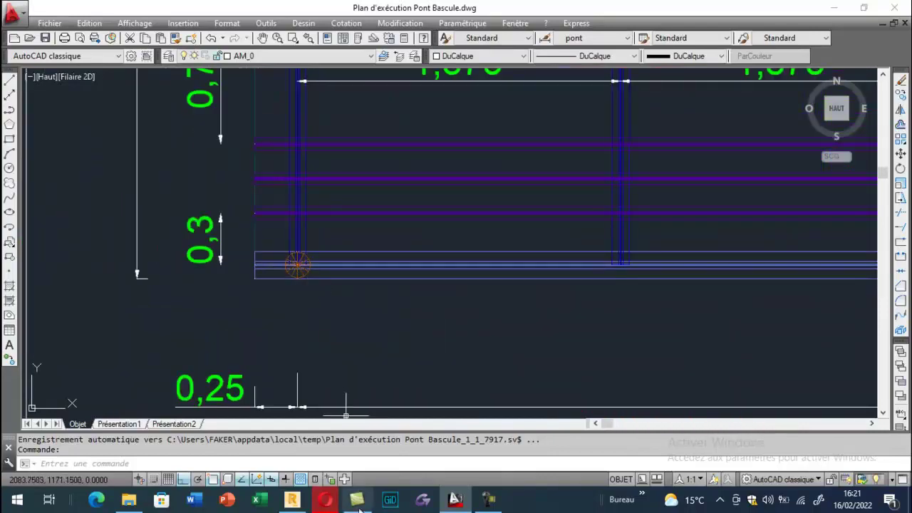
click(292, 499)
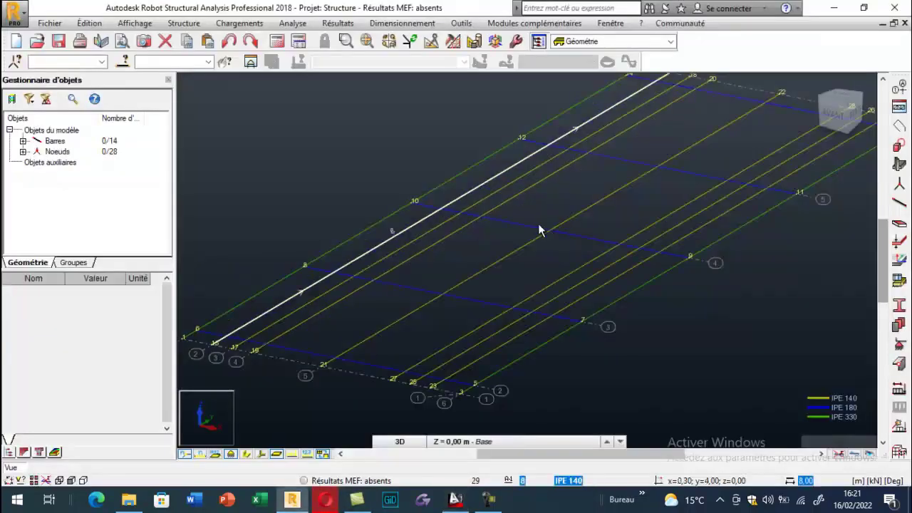
Define a rigid nodal support named "appuis pont" with UX, UY and UZ blocked
click(899, 325)
drag(540, 77, 139, 89)
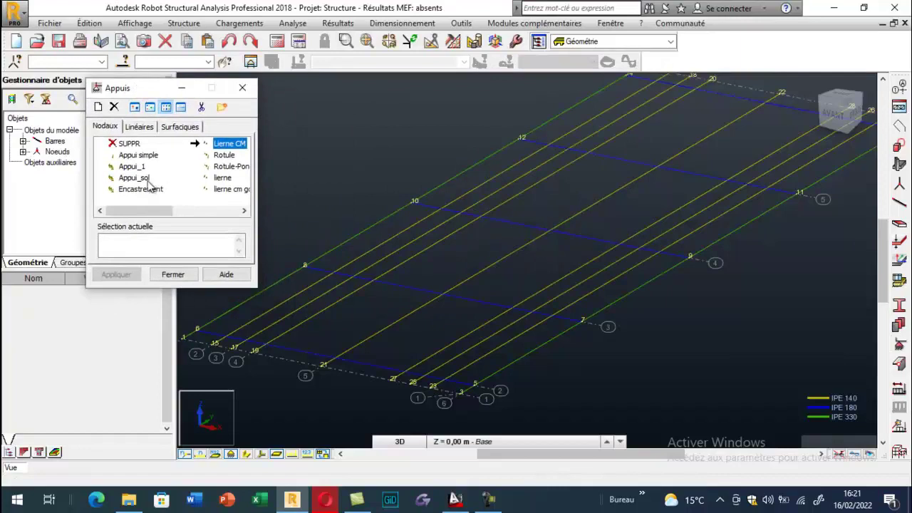
double_click(223, 156)
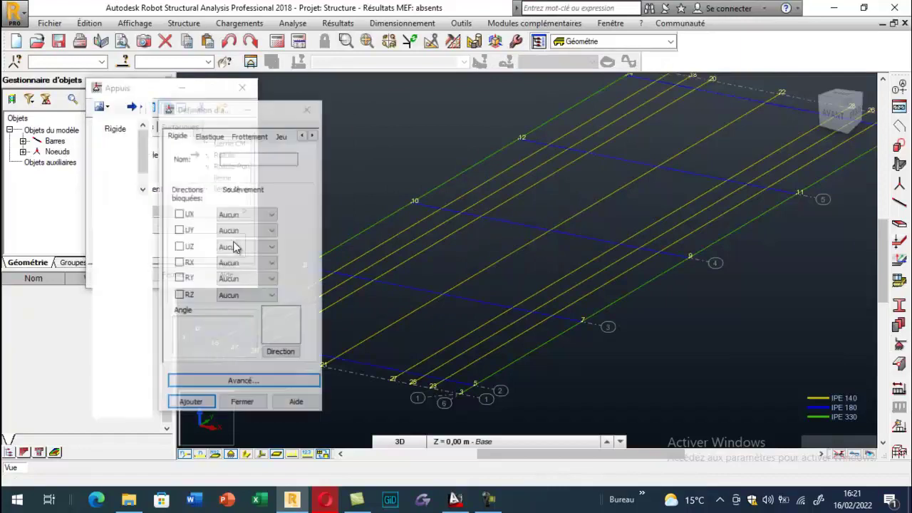
click(243, 158)
drag(247, 158, 190, 170)
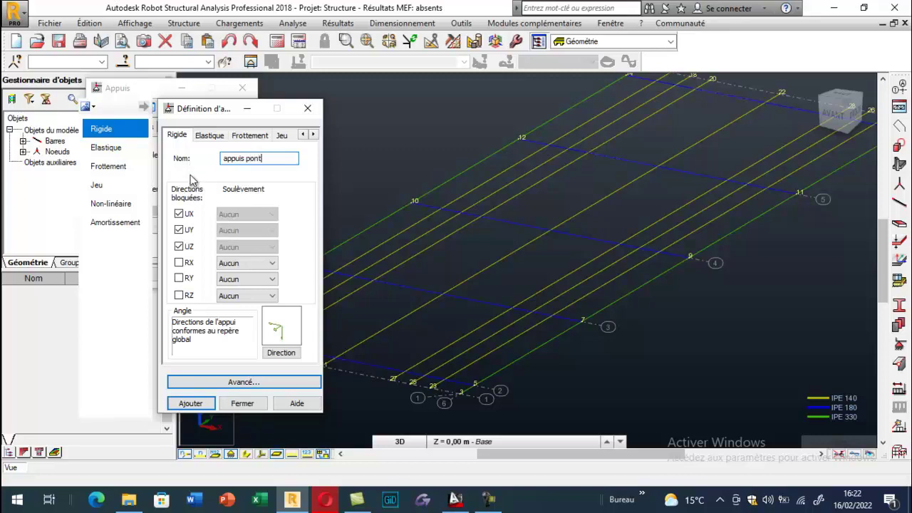
Set the support to be treated as a circular column in its advanced definition and add it to the support types
click(244, 382)
click(121, 169)
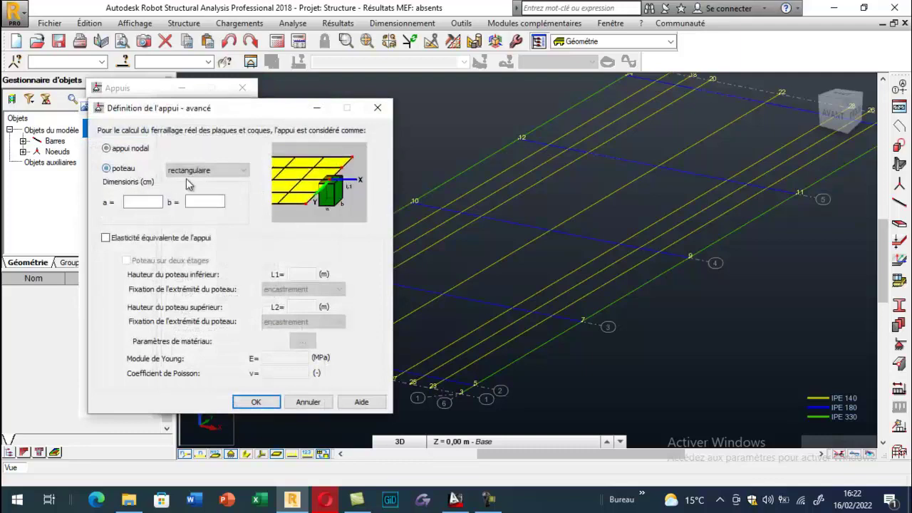
click(191, 171)
click(187, 191)
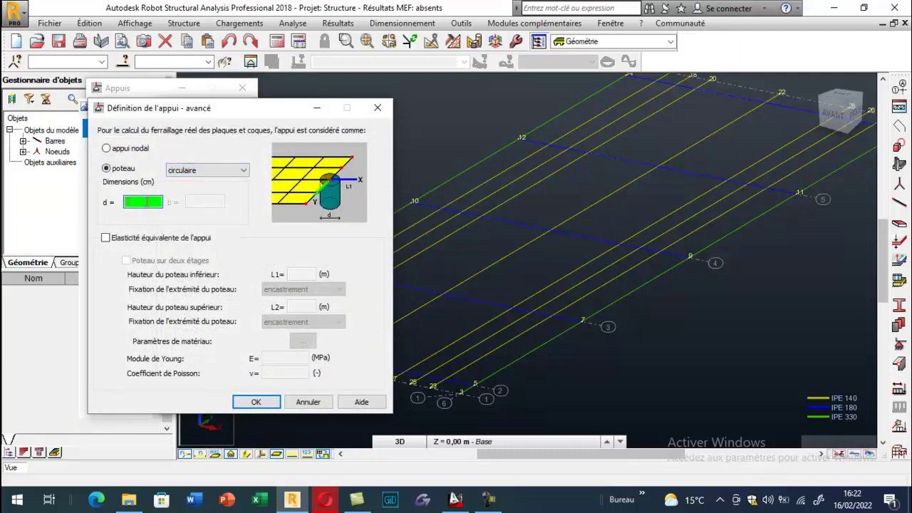
click(256, 402)
click(242, 403)
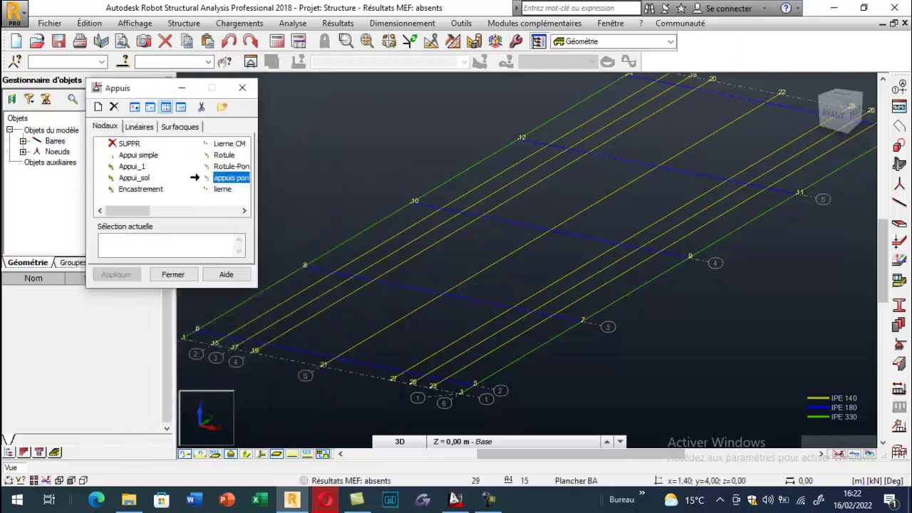
Assign the "appuis pont" support to nodes 5, 6, 13 and 14 where the end cross beams meet the outer bars
click(474, 385)
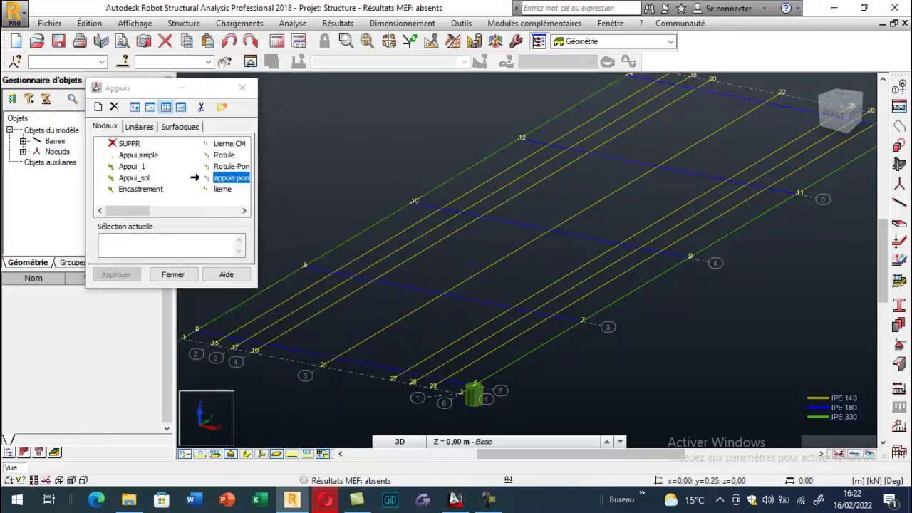
click(198, 329)
scroll(198, 329, down, 2)
scroll(623, 239, up, 2)
click(623, 238)
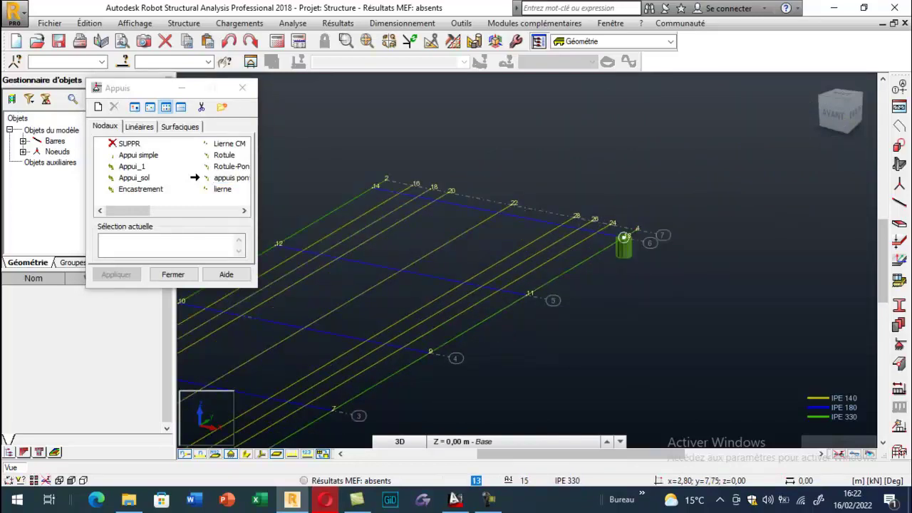
click(371, 187)
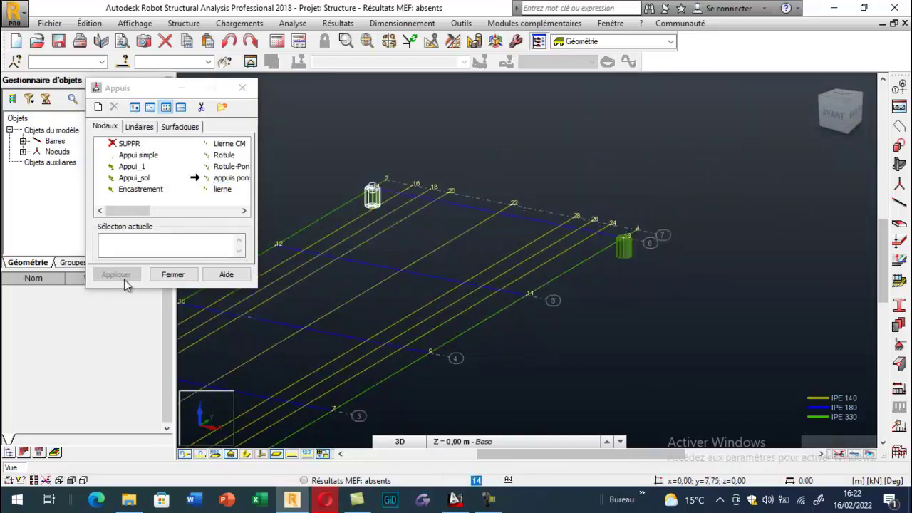
click(173, 275)
Draw a closed polyline object through the deck's outer corner nodes 1, 3, 4 and 2
scroll(564, 122, down, 3)
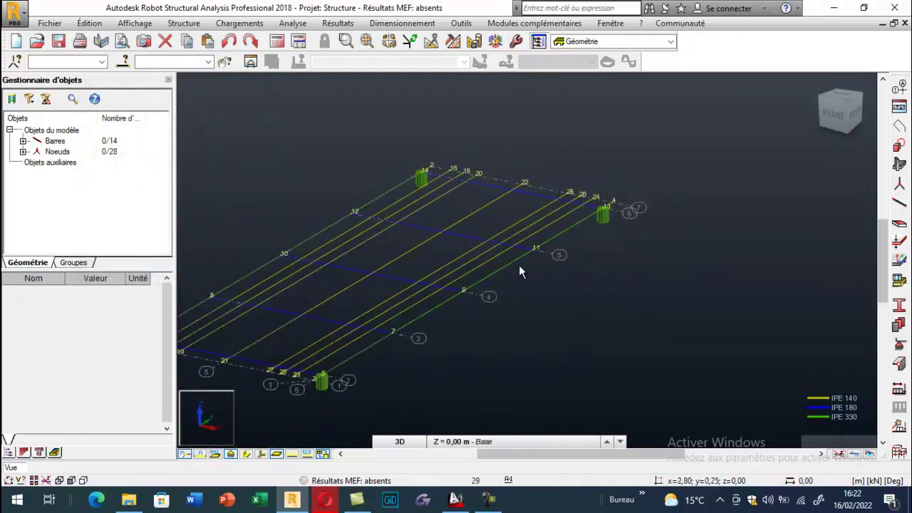
scroll(295, 321, up, 1)
scroll(299, 318, up, 1)
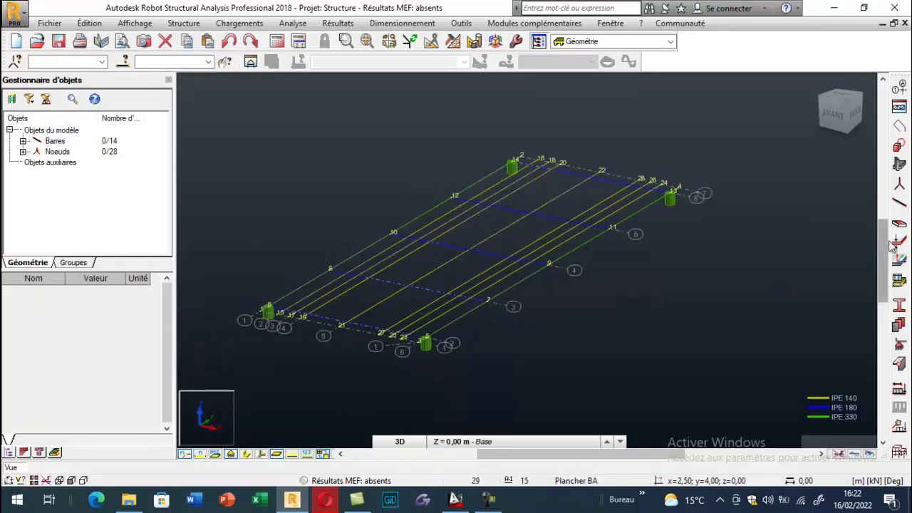
click(898, 128)
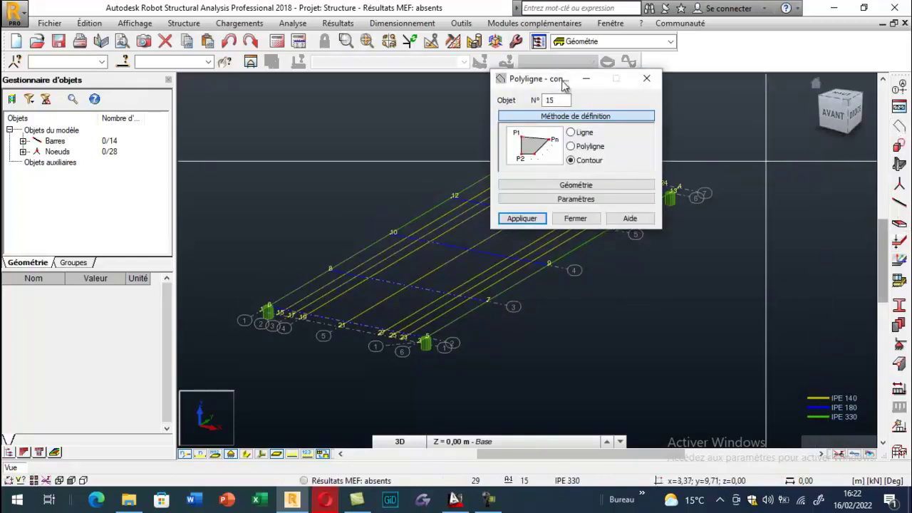
drag(563, 84, 769, 90)
click(777, 206)
click(794, 322)
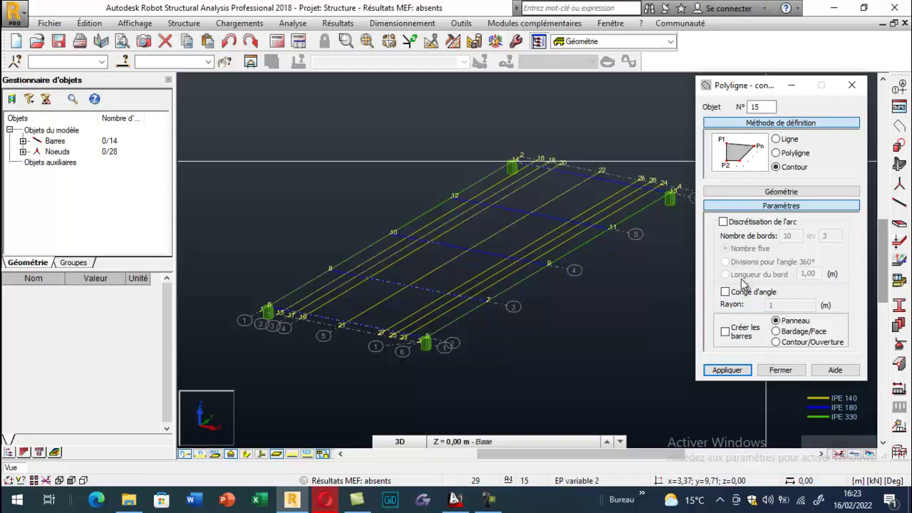
click(789, 156)
scroll(262, 308, up, 4)
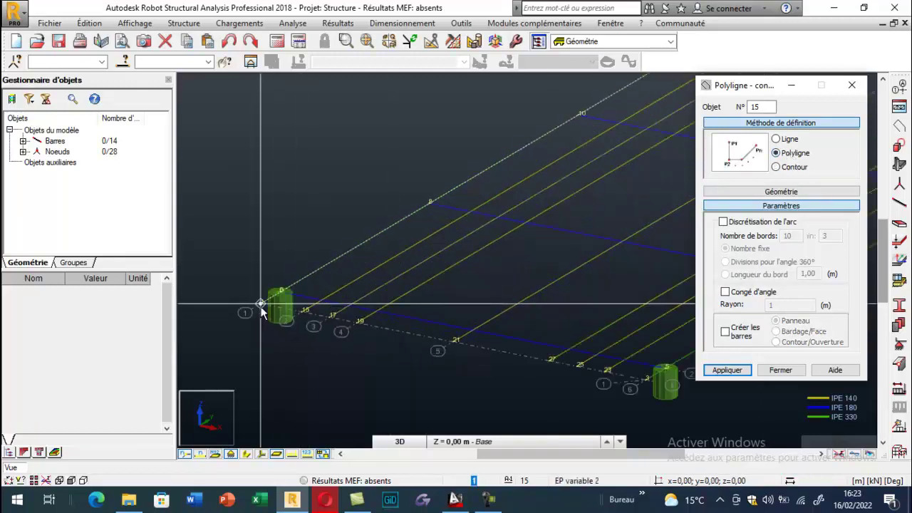
scroll(263, 305, down, 3)
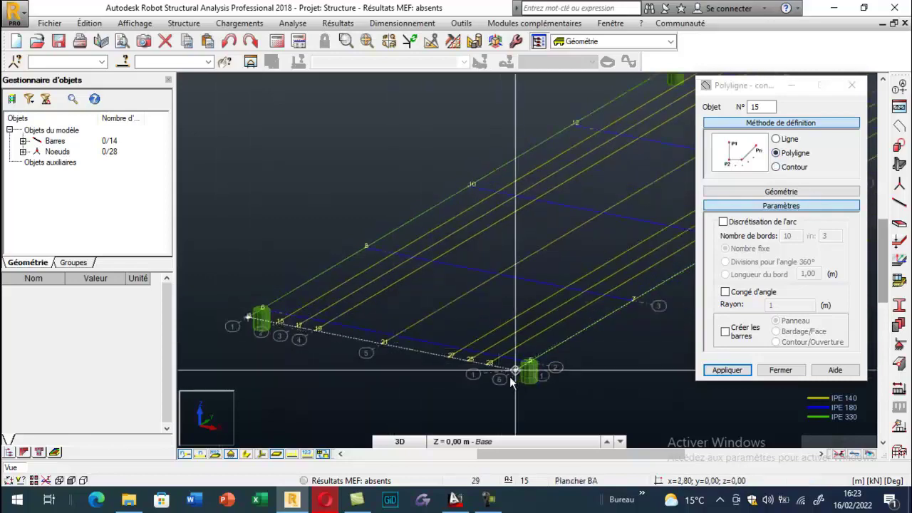
scroll(418, 383, down, 3)
scroll(637, 246, up, 5)
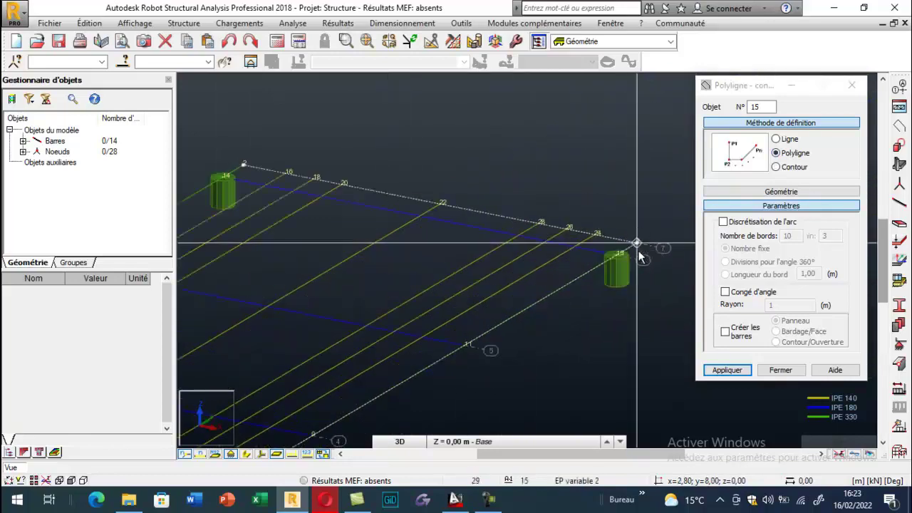
scroll(641, 249, down, 4)
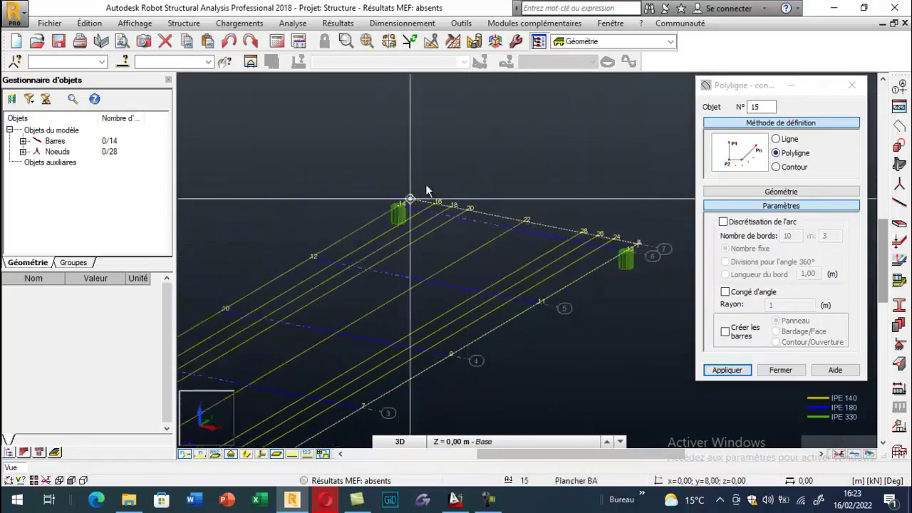
scroll(307, 254, down, 1)
scroll(247, 292, up, 5)
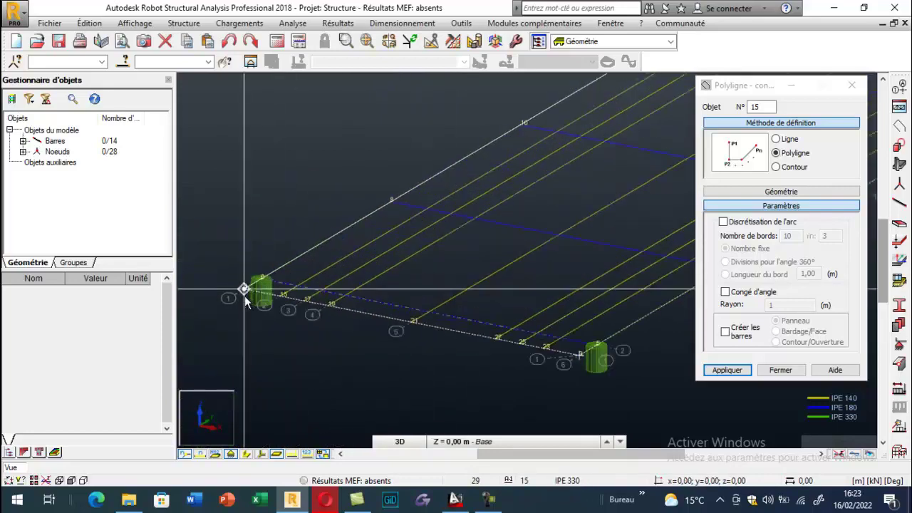
click(247, 293)
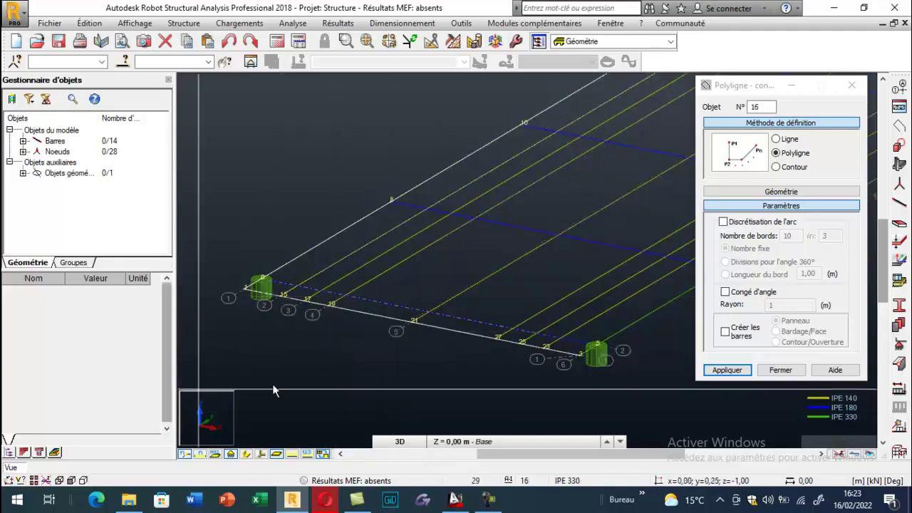
click(788, 192)
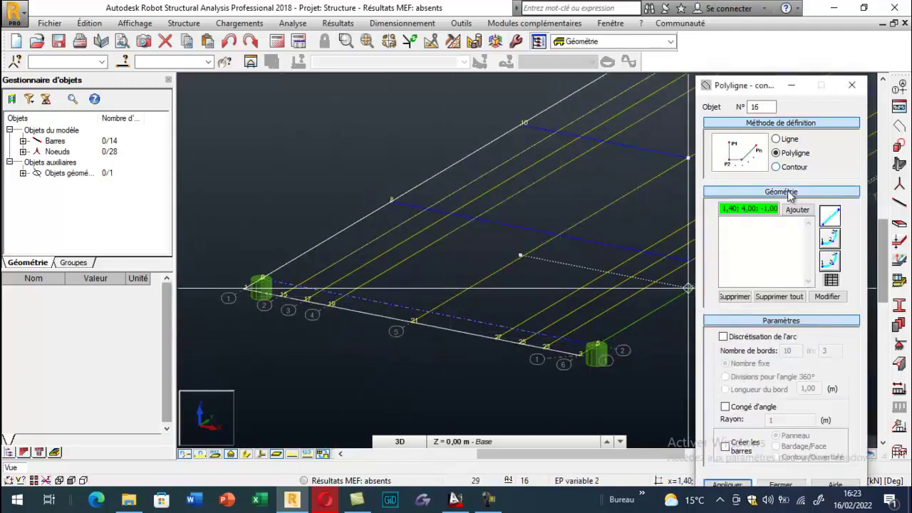
scroll(260, 336, down, 1)
scroll(243, 330, down, 2)
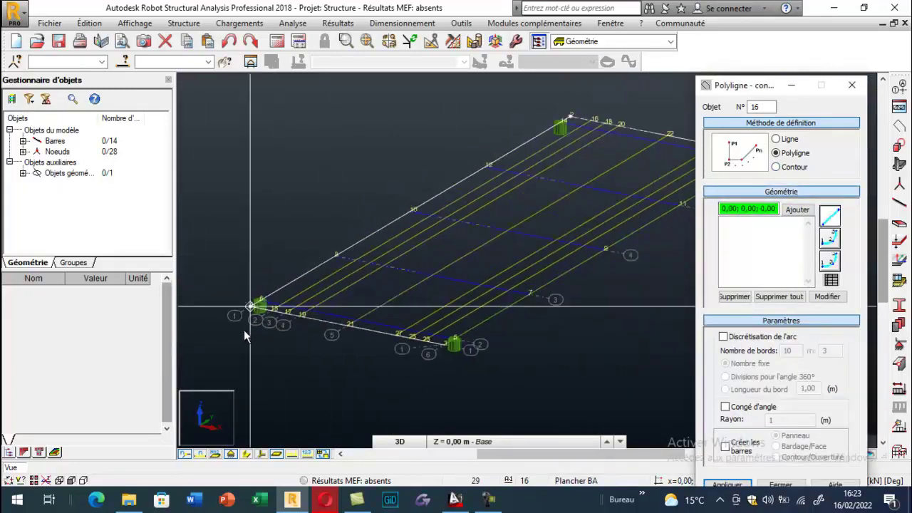
click(851, 84)
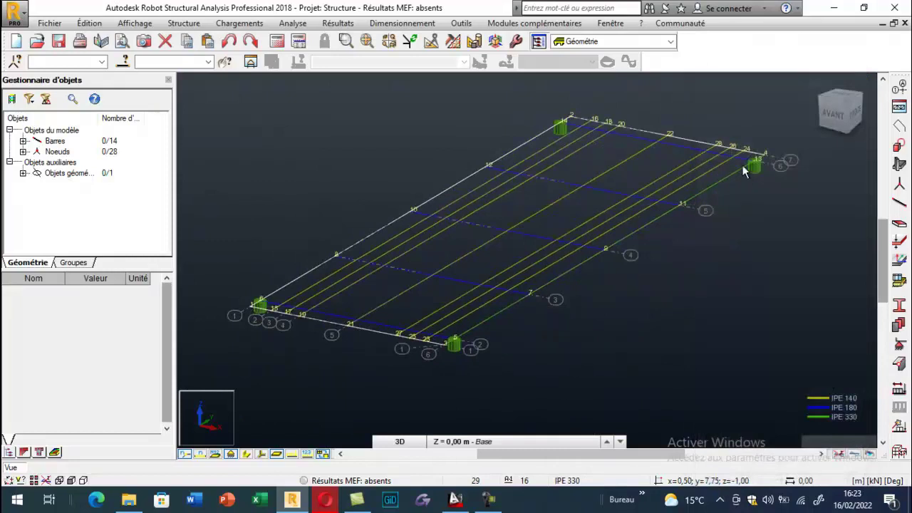
Delete the closed polyline from the auxiliary geometric objects
click(23, 173)
click(87, 185)
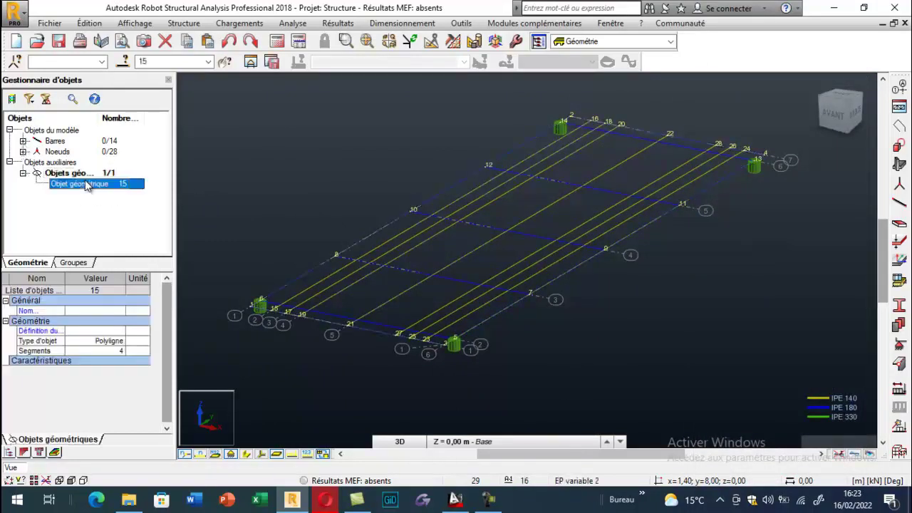
click(290, 182)
Create a panel over the whole deck from a closed contour through (0; 0; 0), (2,80; 0; 0), (2,80; 8,00; 0) and (0; 8,00; 0)
click(897, 144)
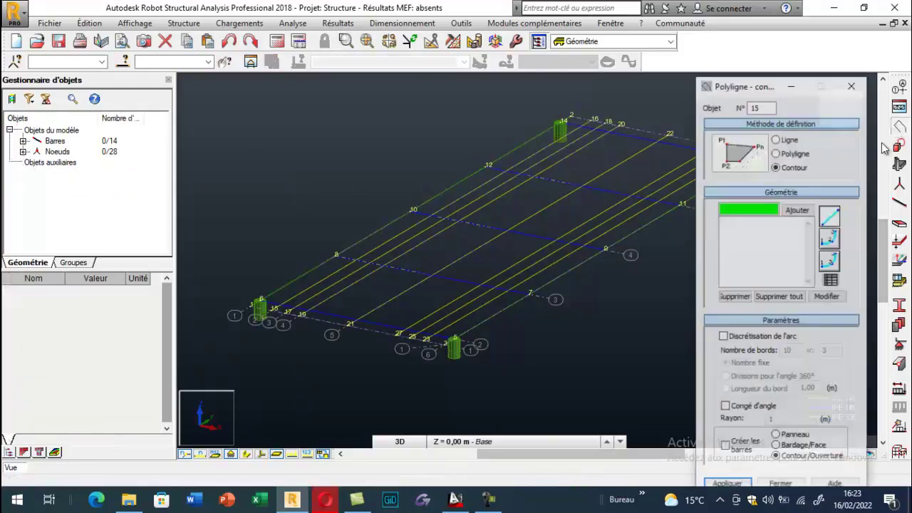
click(793, 436)
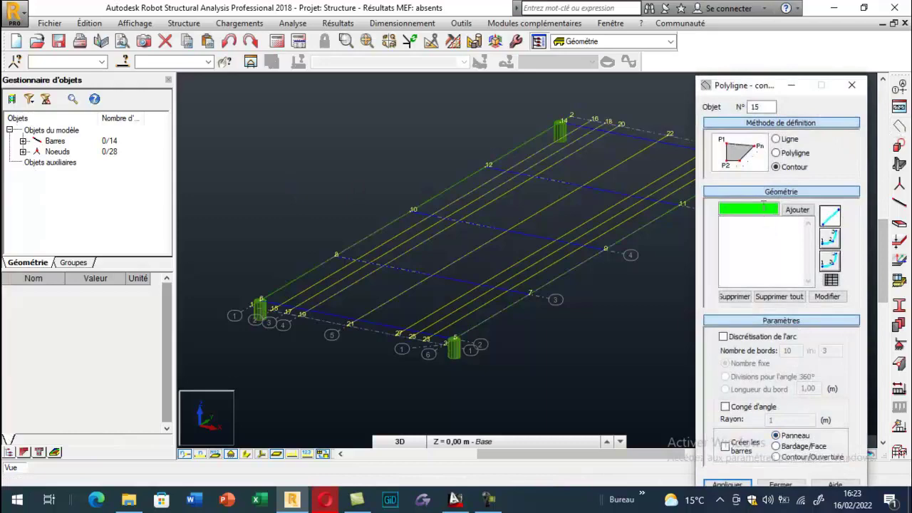
click(250, 308)
click(452, 342)
scroll(300, 383, down, 2)
scroll(499, 278, up, 5)
click(499, 272)
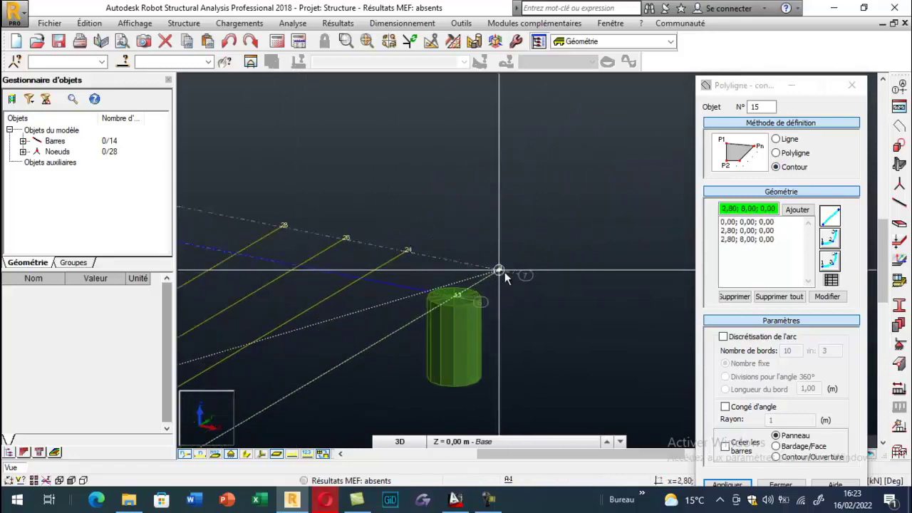
scroll(501, 276, down, 2)
scroll(350, 203, down, 2)
click(273, 208)
scroll(399, 159, down, 4)
scroll(267, 245, up, 5)
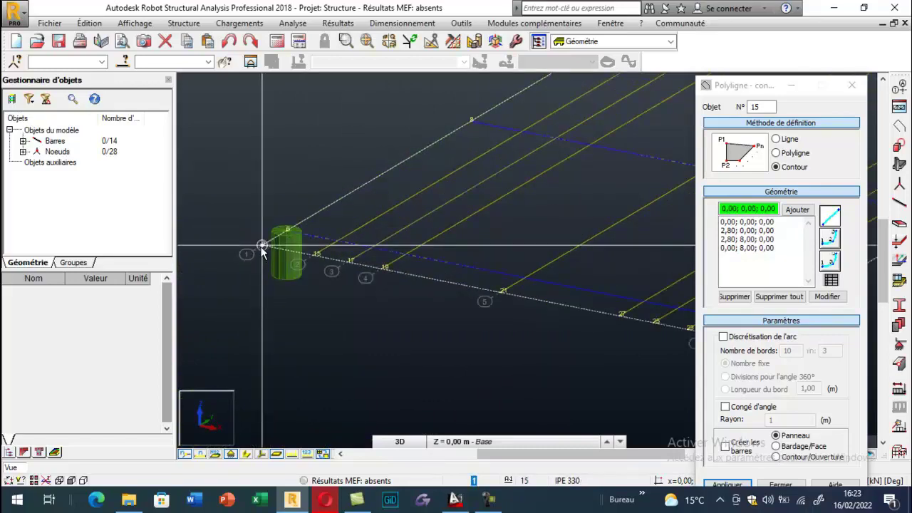
click(262, 245)
scroll(249, 204, down, 4)
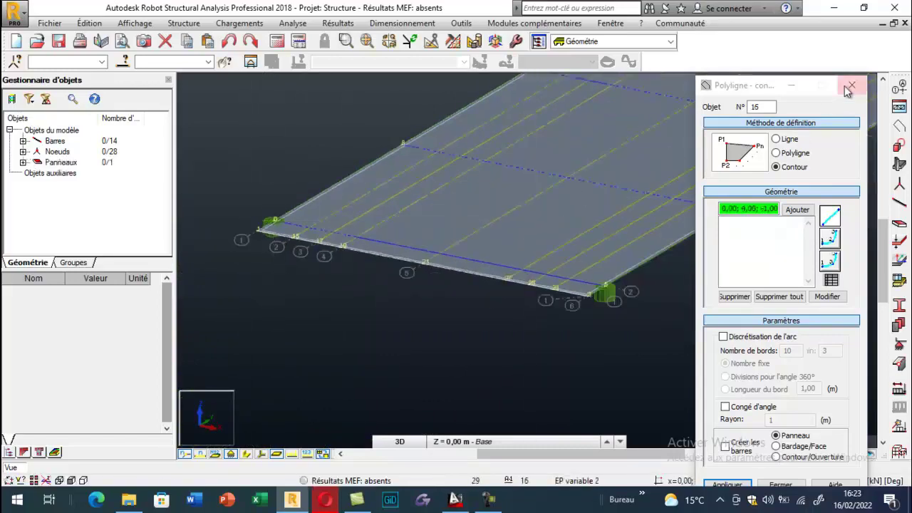
click(851, 86)
Begin a new FE thickness definition for the deck panel and make it uniform
scroll(349, 294, down, 3)
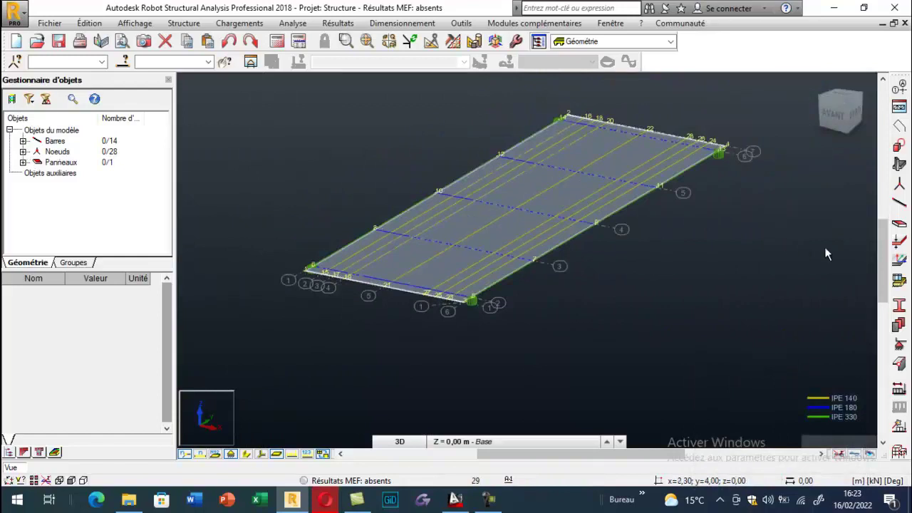
click(900, 242)
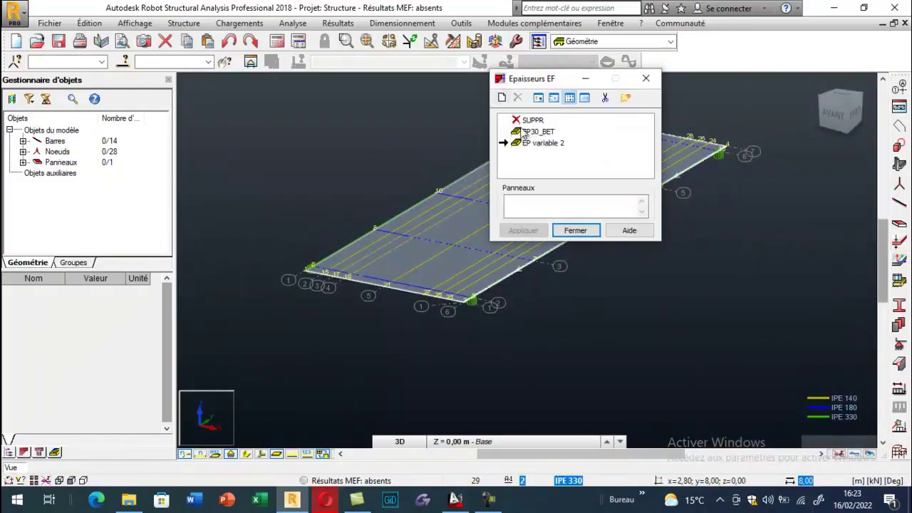
click(501, 97)
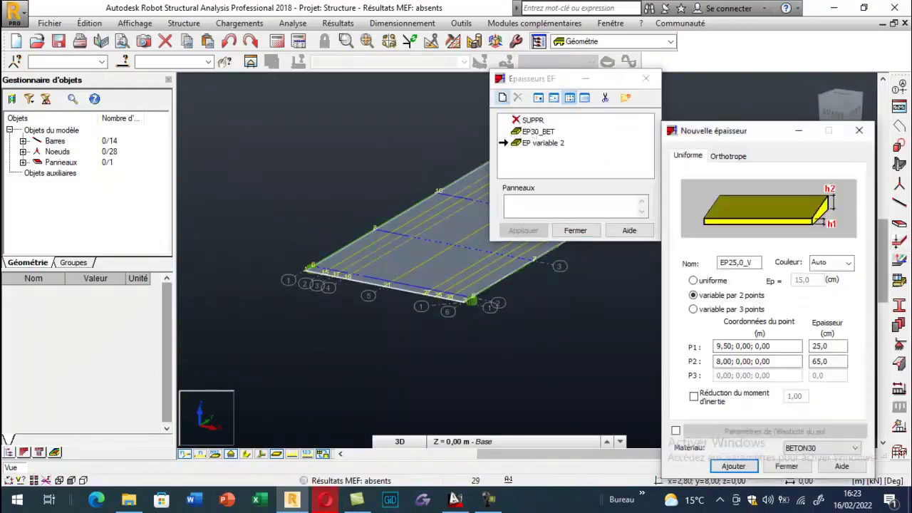
click(713, 281)
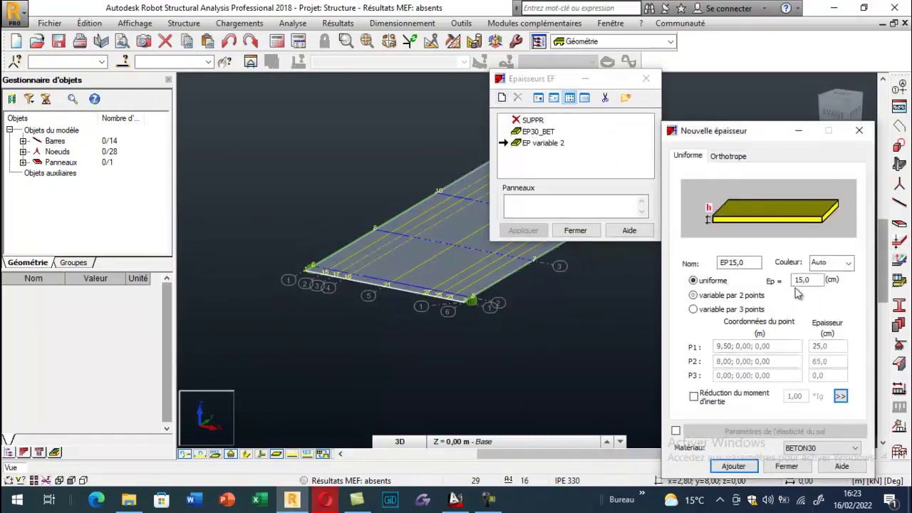
Look up the metal deck plate's thickness in the AutoCAD plan and return to Robot
click(455, 499)
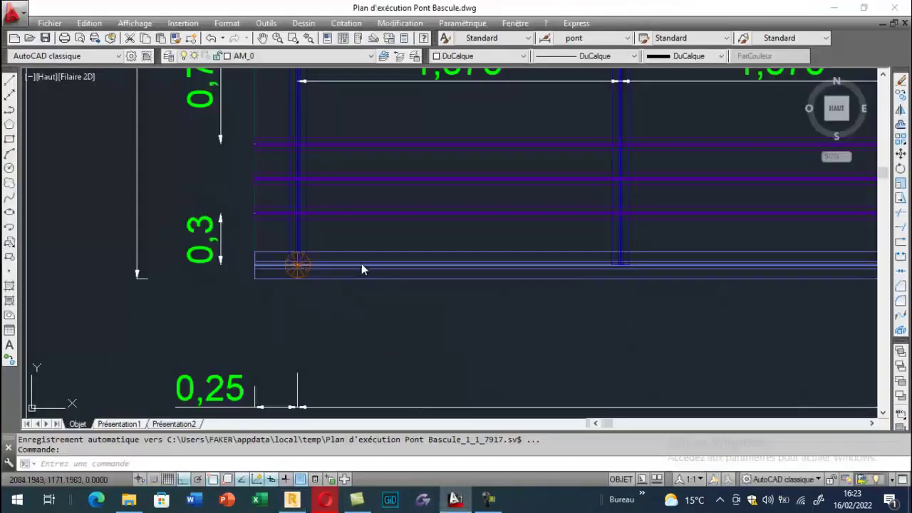
scroll(292, 275, down, 2)
scroll(488, 150, up, 3)
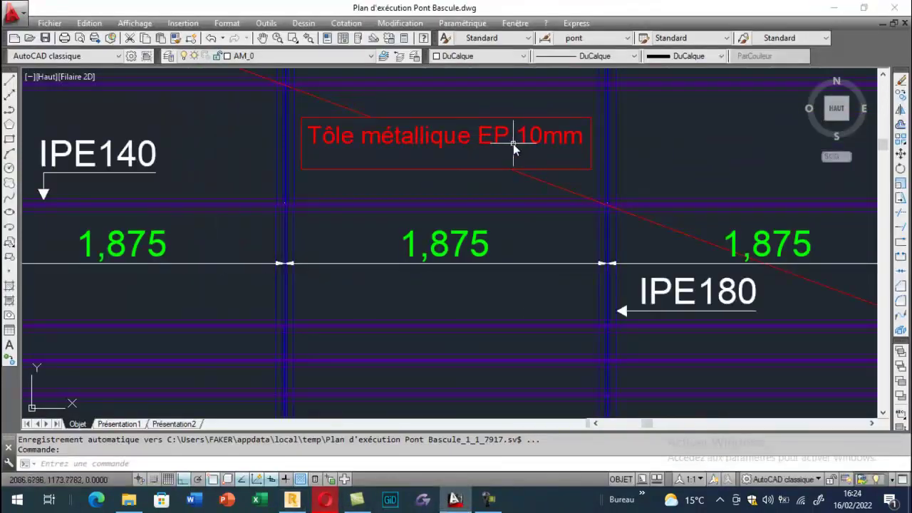
click(292, 499)
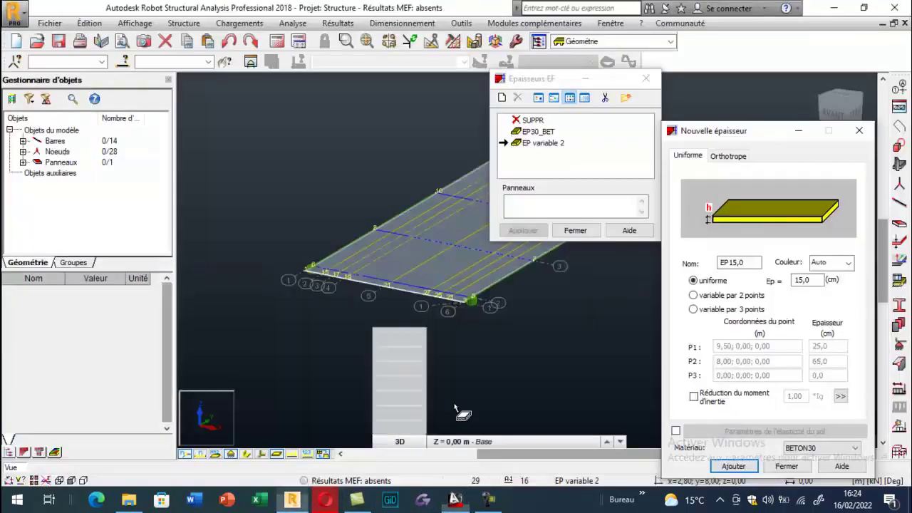
Set the new uniform thickness to 1 cm with material ACIER and add it to the thickness list as EP1
drag(810, 280, 782, 284)
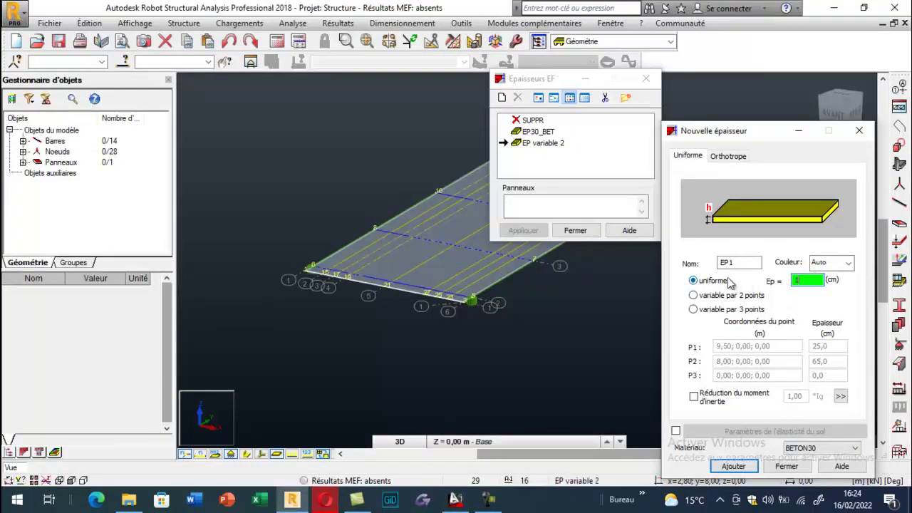
click(802, 449)
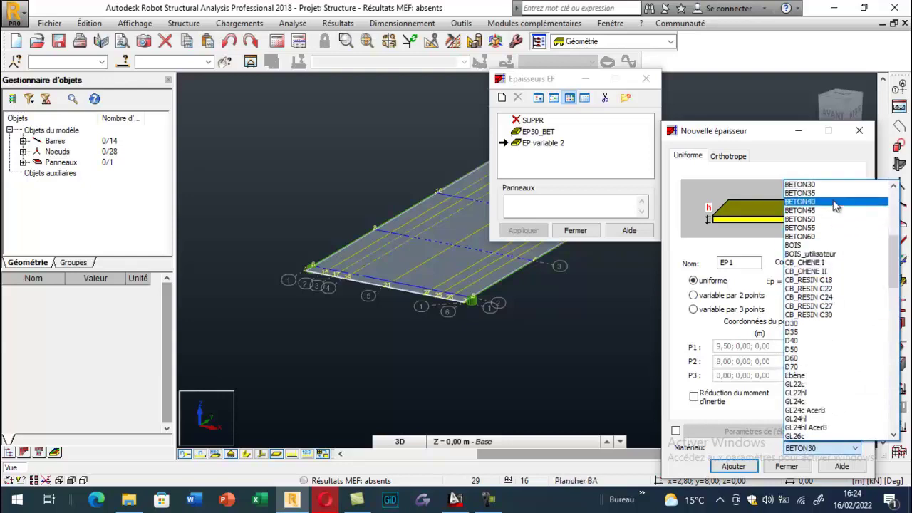
scroll(838, 222, up, 3)
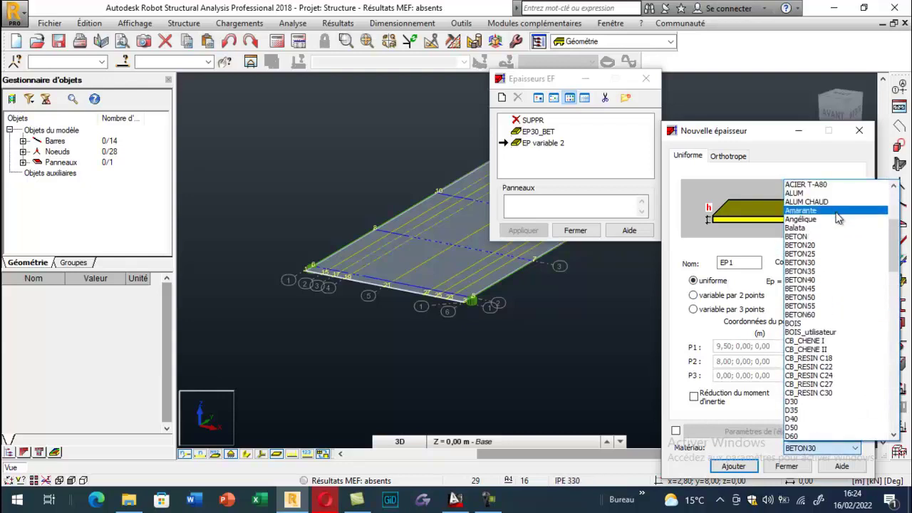
scroll(838, 219, up, 5)
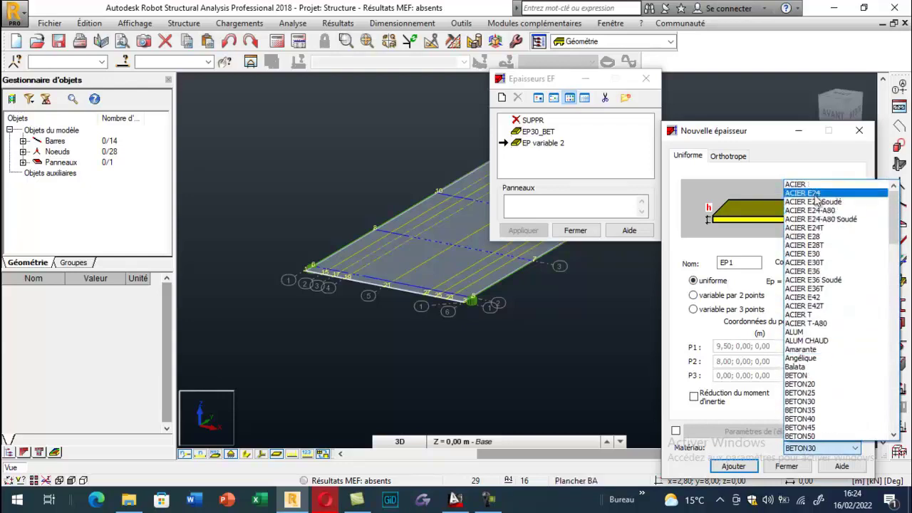
click(805, 184)
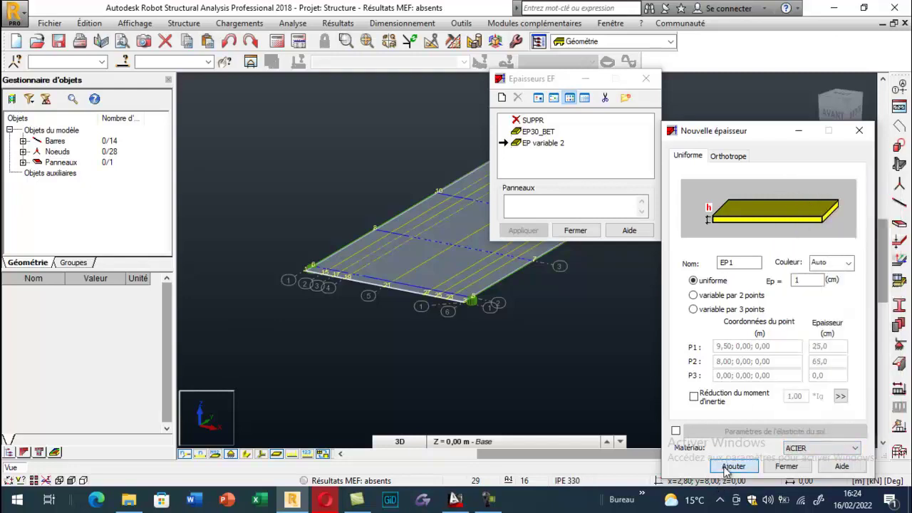
click(732, 467)
click(787, 467)
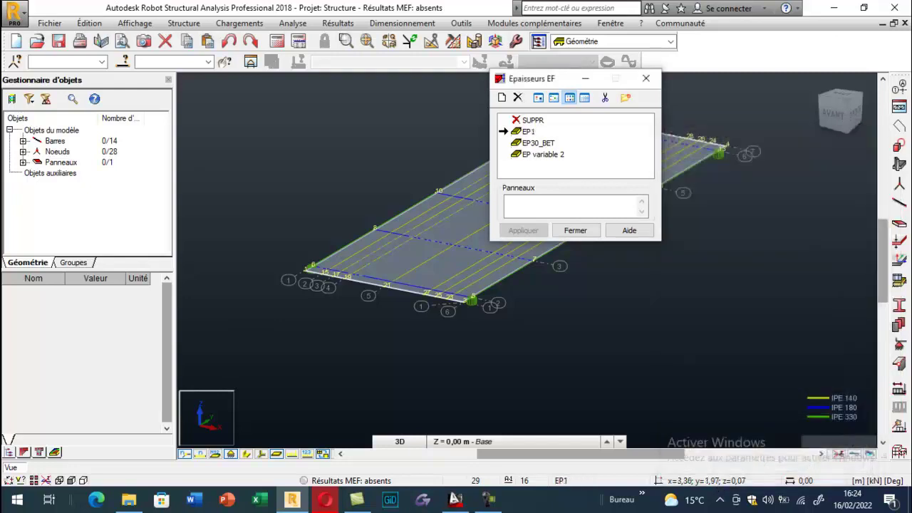
Assign the EP1 thickness to the deck panel
click(464, 258)
click(524, 231)
click(570, 230)
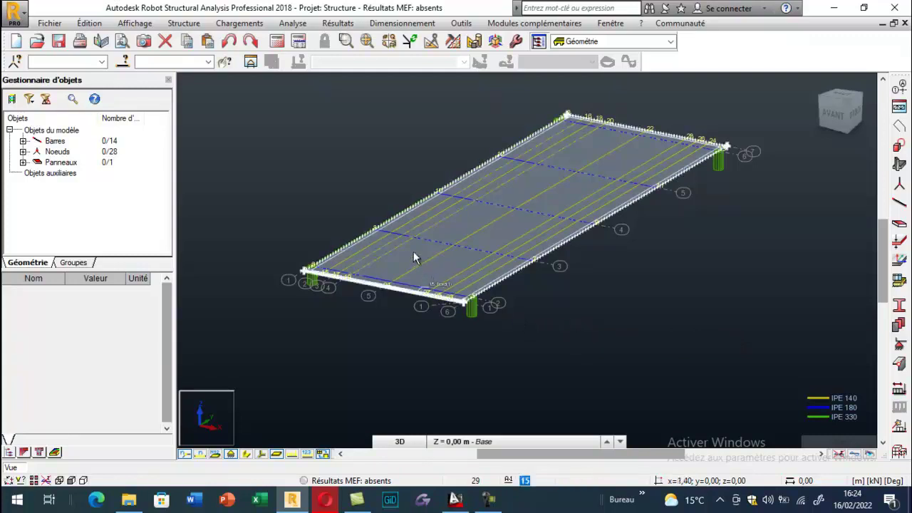
Set the deck panel's calculation model to "tablier dans une direction", leaving its element type as Panneau
scroll(431, 257, up, 2)
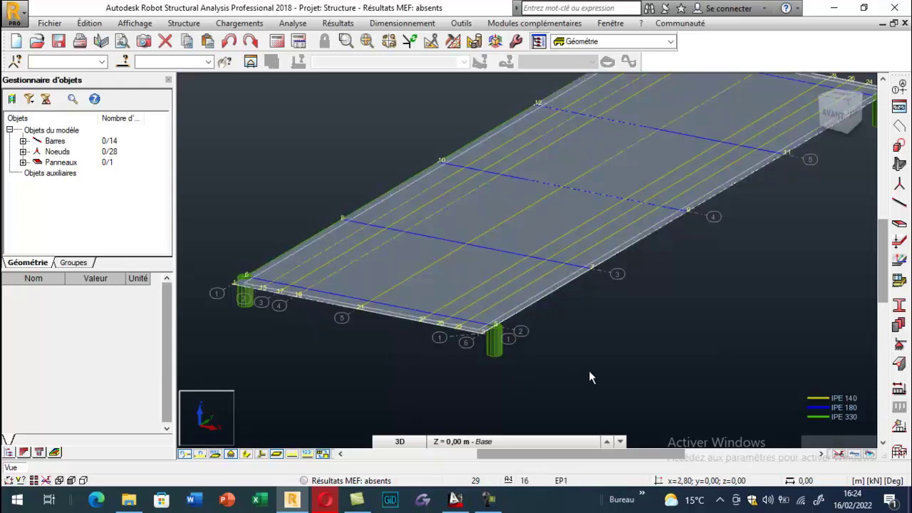
scroll(589, 377, down, 2)
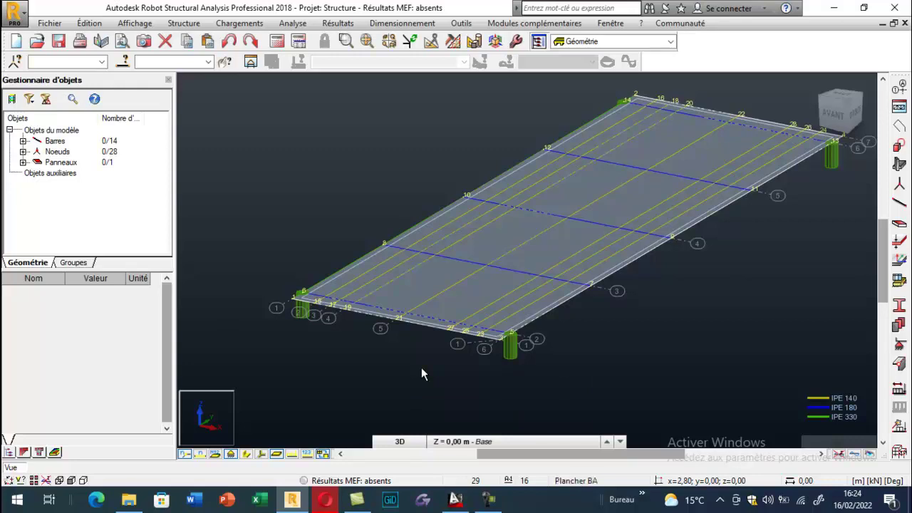
click(429, 288)
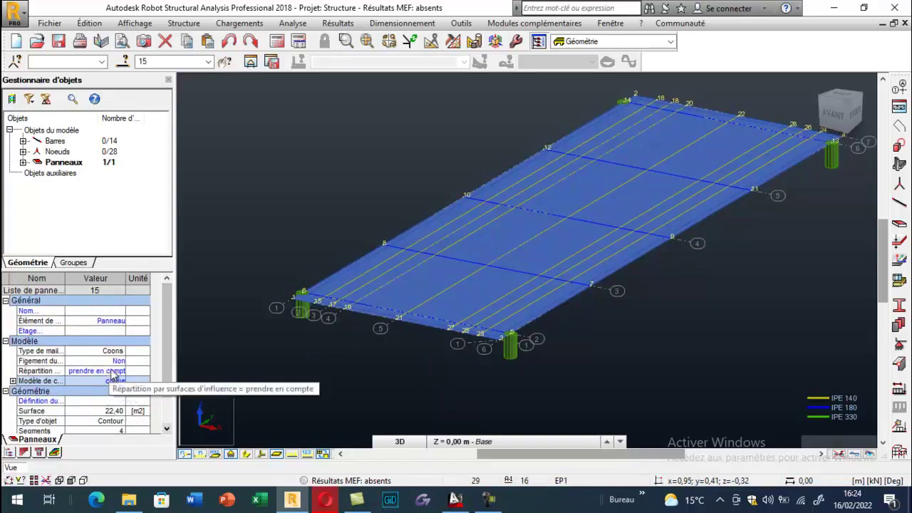
click(115, 327)
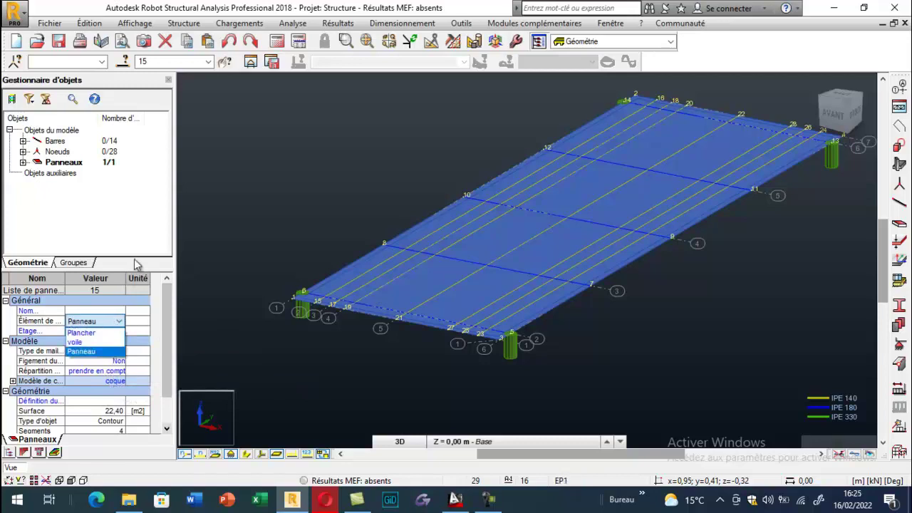
click(133, 384)
click(112, 383)
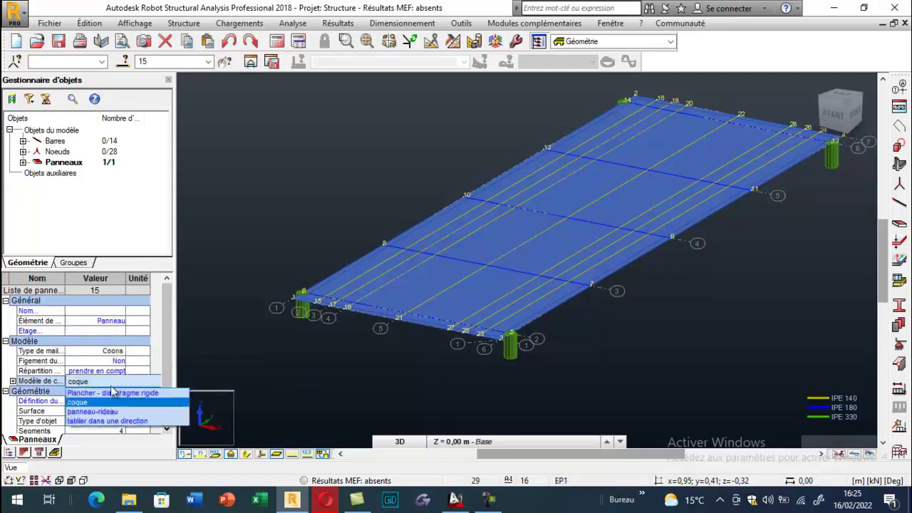
click(117, 421)
click(388, 190)
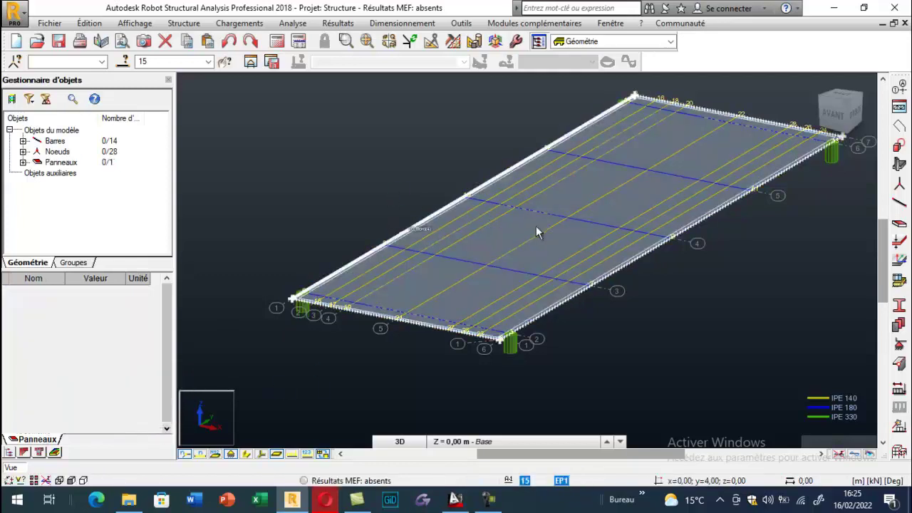
Turn on the Panneaux / EF display attribute "Direction de répartition de la charge" and examine the direction marker on the deck
right_click(275, 307)
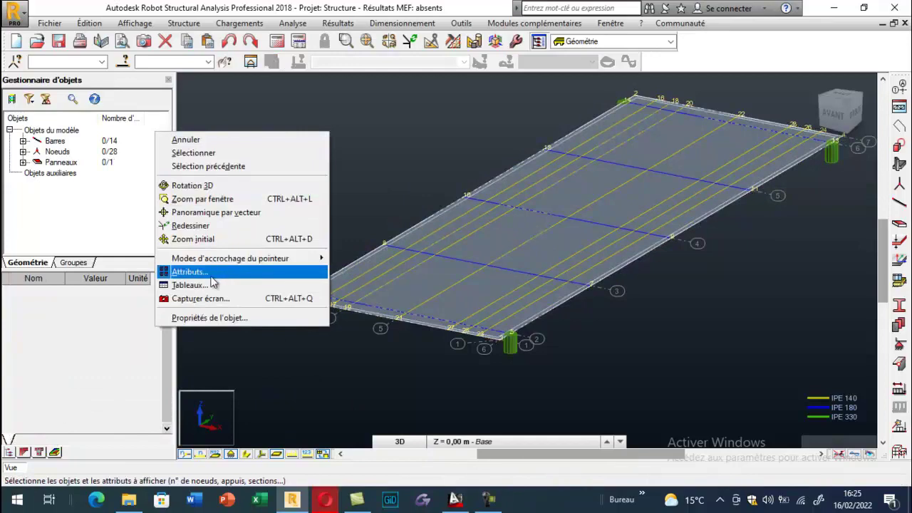
click(211, 276)
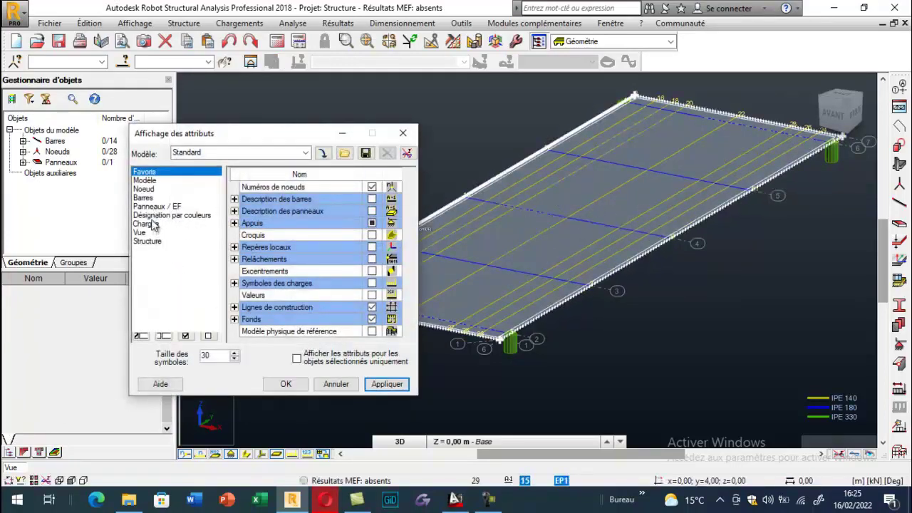
click(157, 206)
click(372, 295)
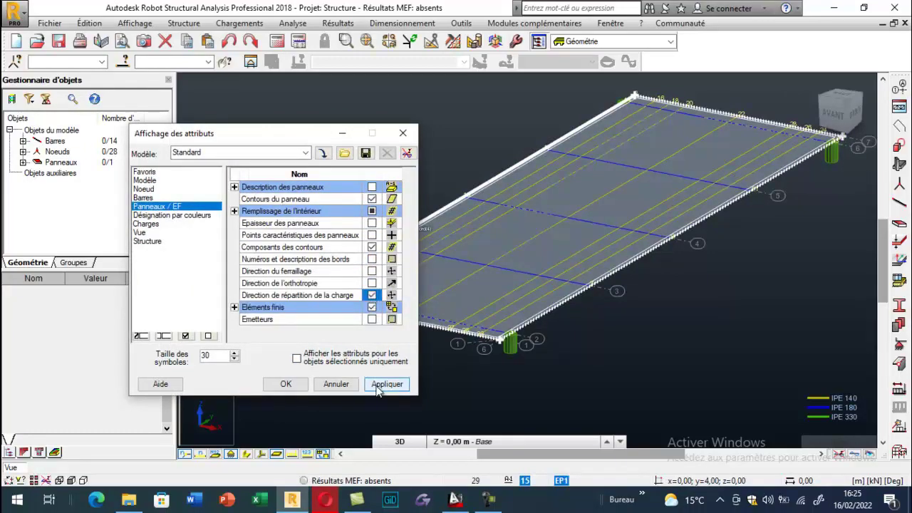
click(385, 384)
click(403, 133)
scroll(535, 242, up, 3)
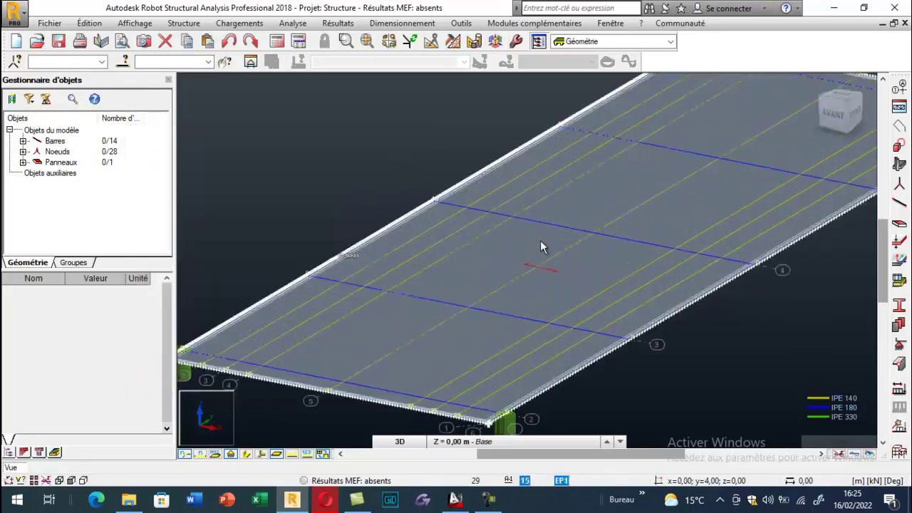
scroll(535, 241, up, 2)
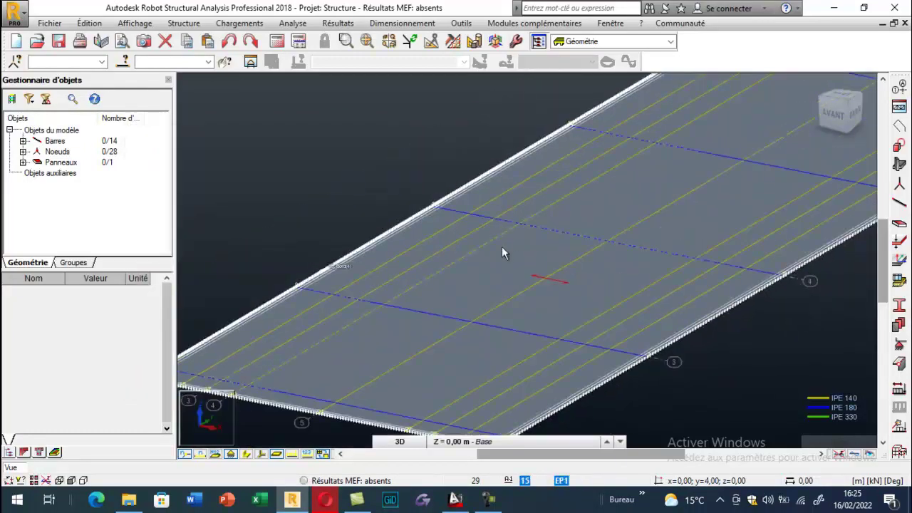
scroll(555, 285, down, 3)
scroll(557, 278, up, 3)
scroll(558, 278, down, 1)
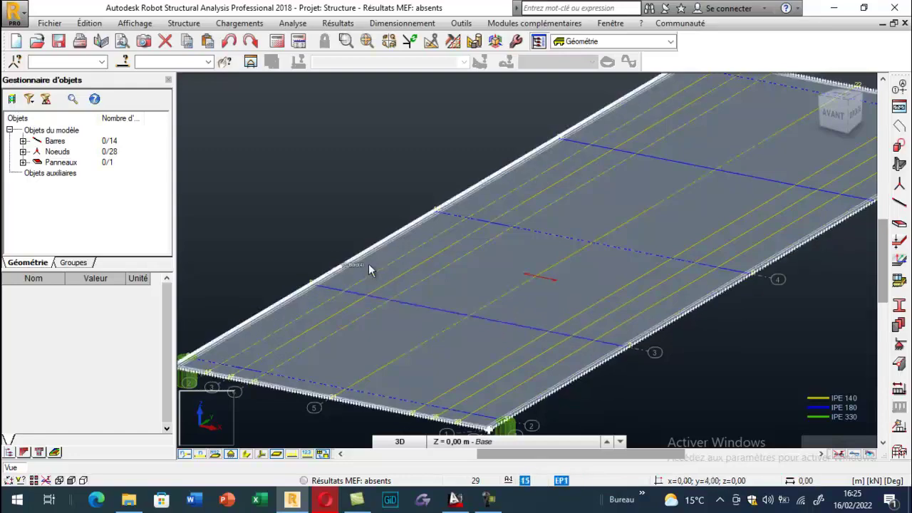
Show the bars with their section shapes across the whole weighbridge model
scroll(385, 218, down, 3)
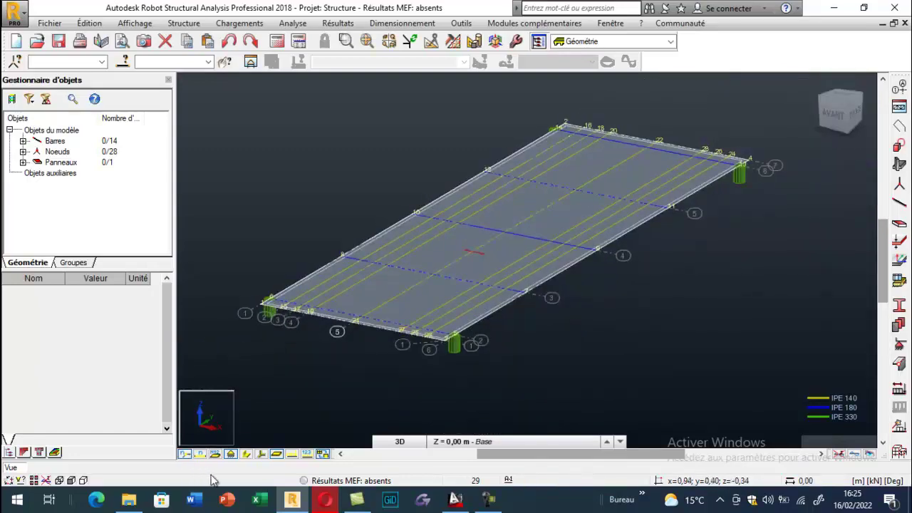
click(249, 455)
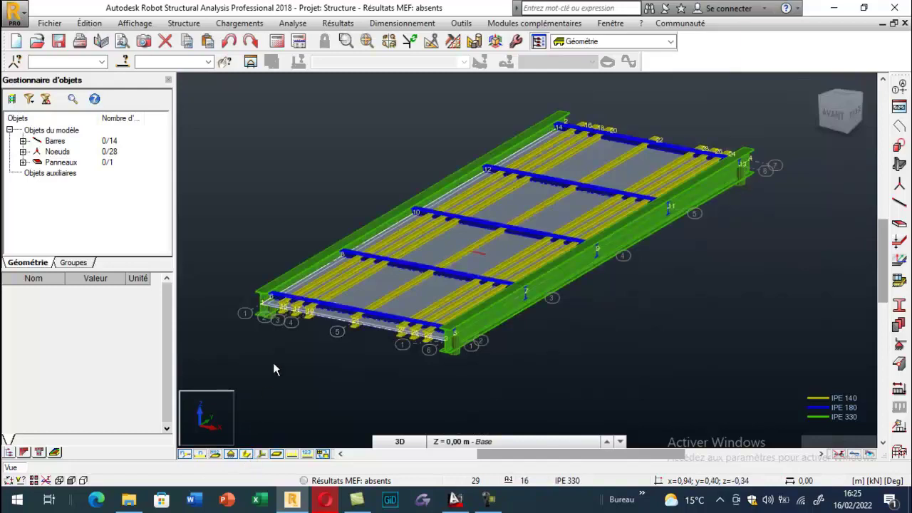